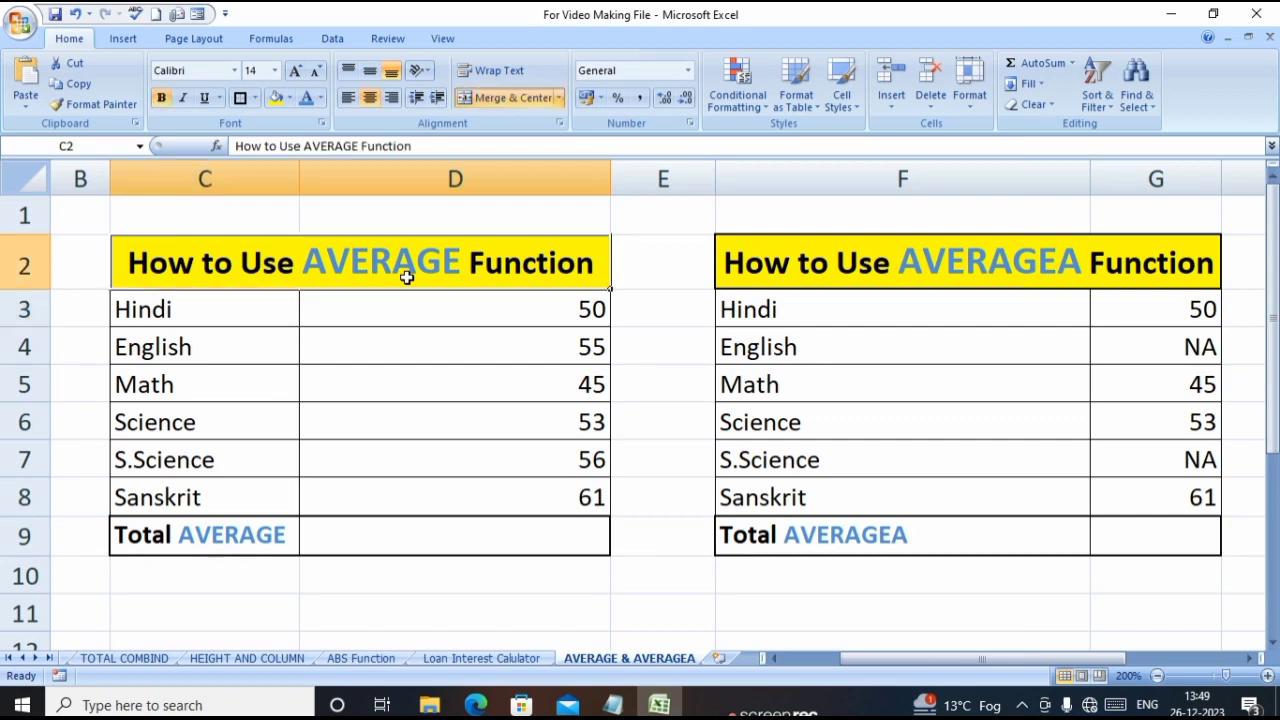
Look over the headings and layout of the AVERAGE and AVERAGEA example tables.
key("Up")
key("Left")
key("Right")
key("Down")
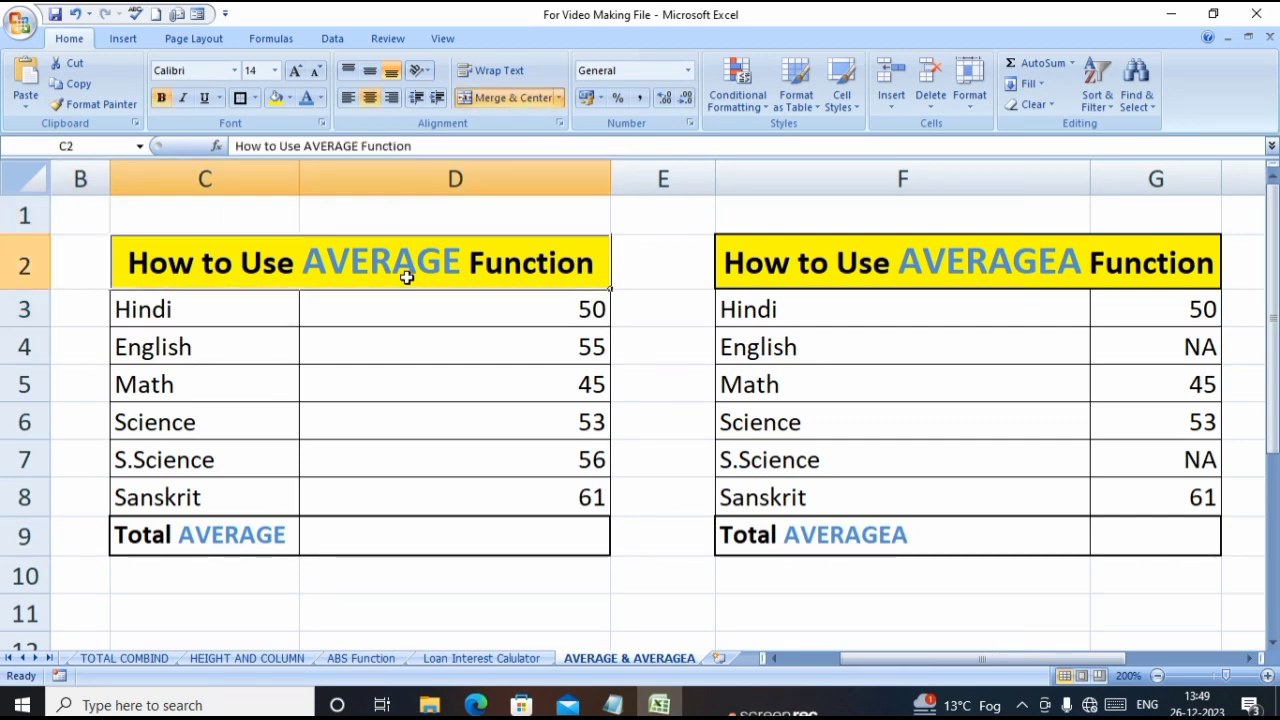
key("Right")
key("Right")
key("Right")
key("Right")
key("Left")
key("Left")
key("Left")
key("Left")
key("Left")
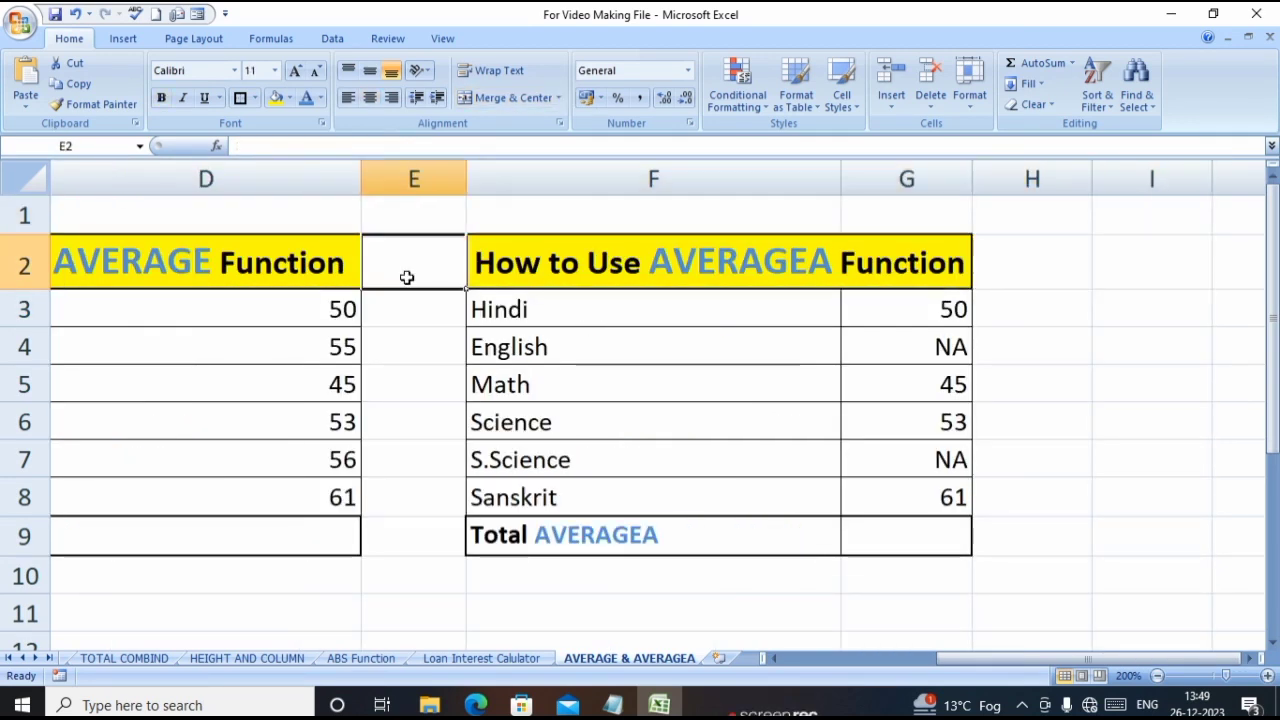
key("Down")
key("Down")
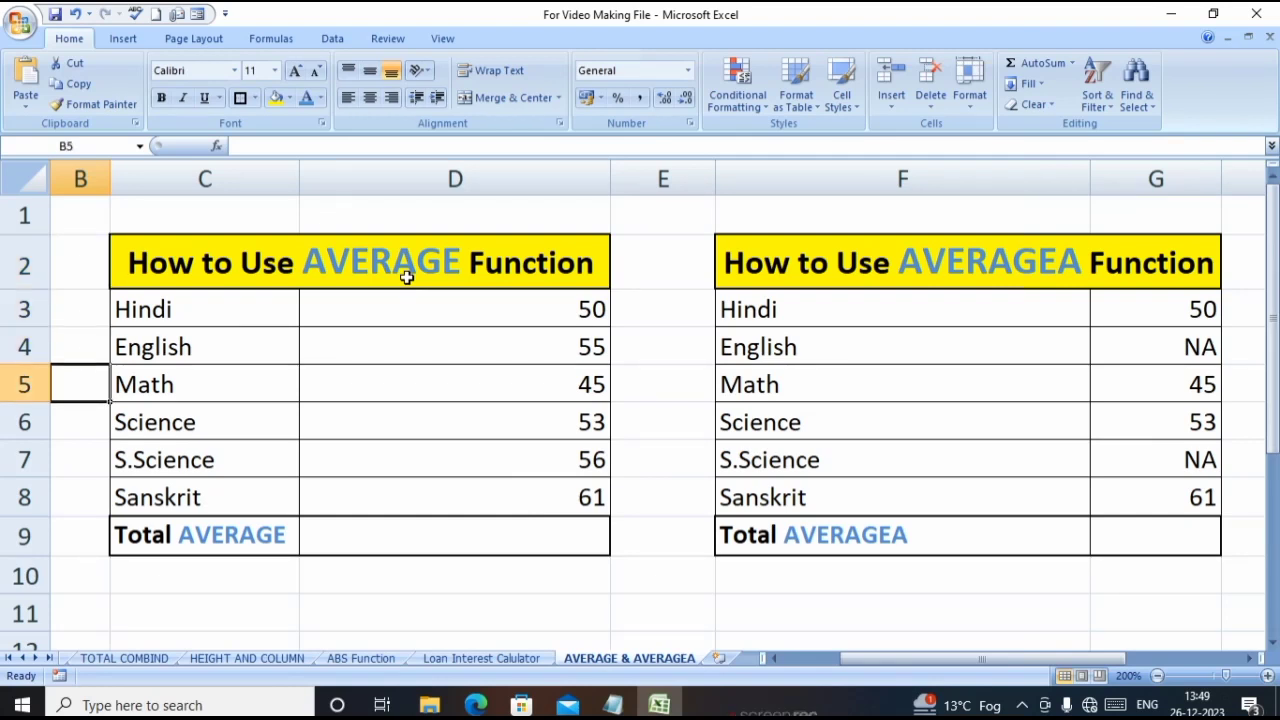
key("Right")
key("Up")
key("Up")
key("Down")
key("Down")
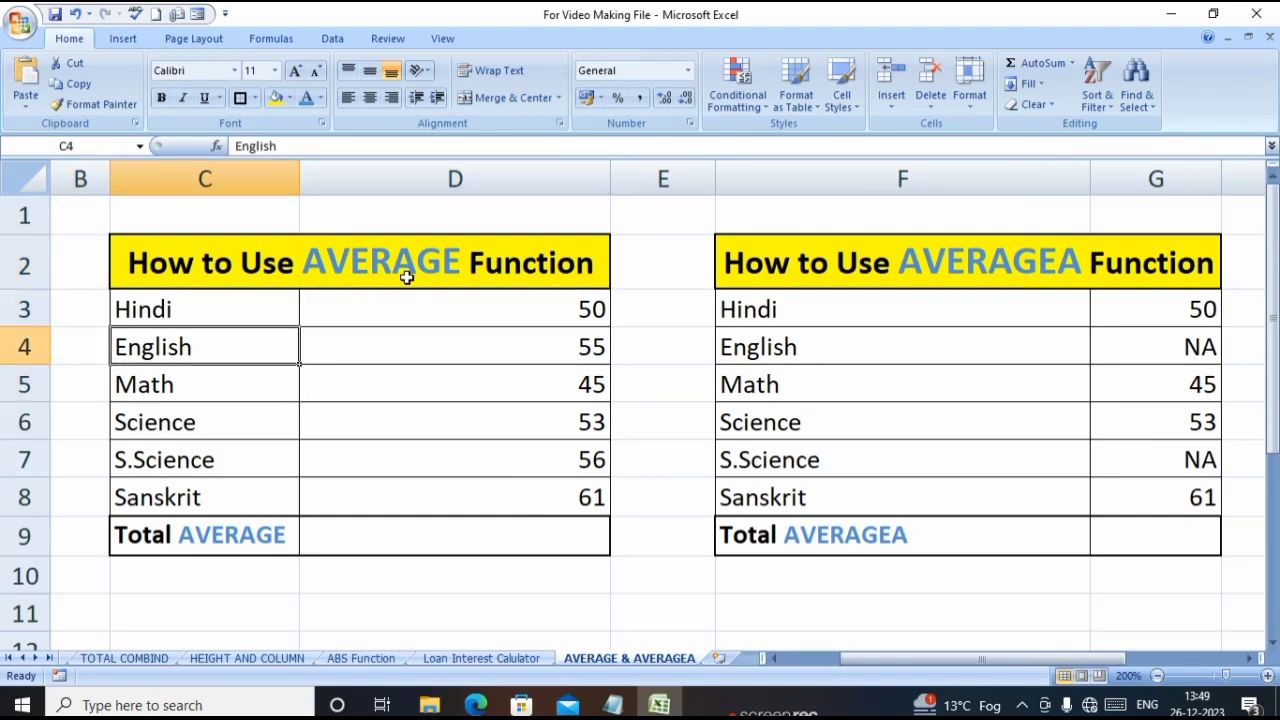
key("Up")
key("Right")
key("Left")
key("Right")
key("Up")
key("Down")
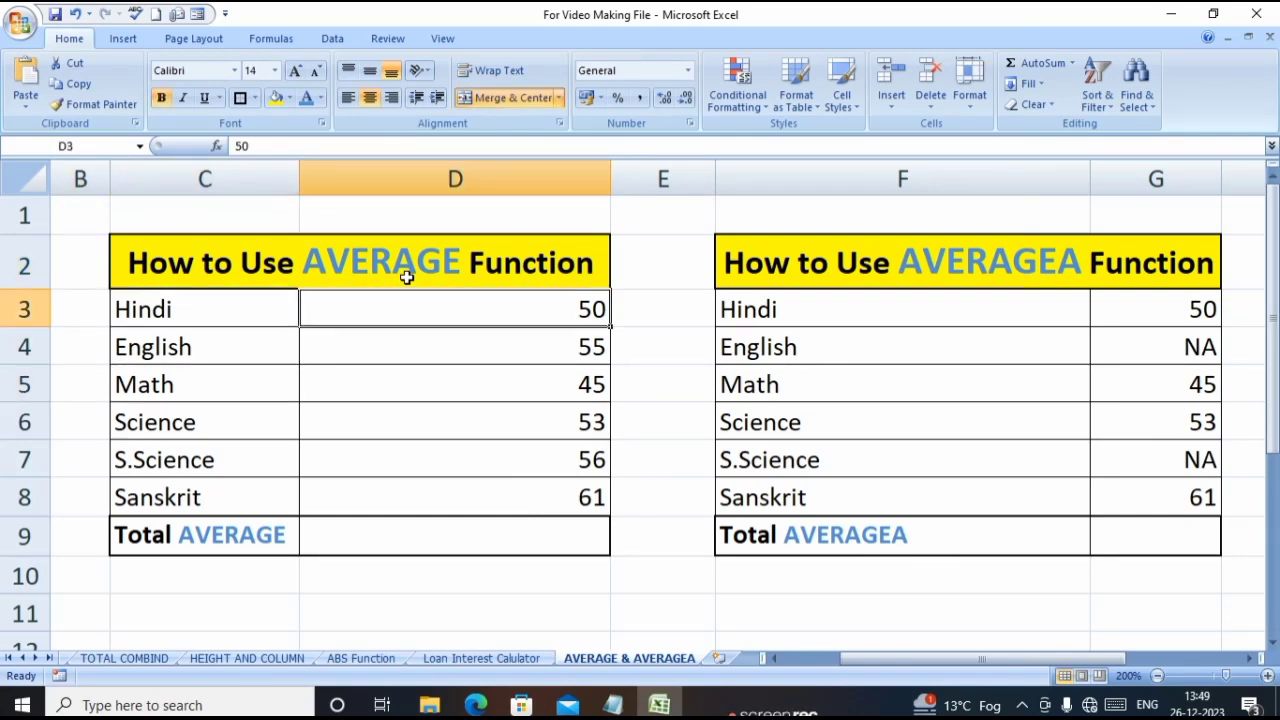
key("Down")
key("Down")
key("Left")
key("Up")
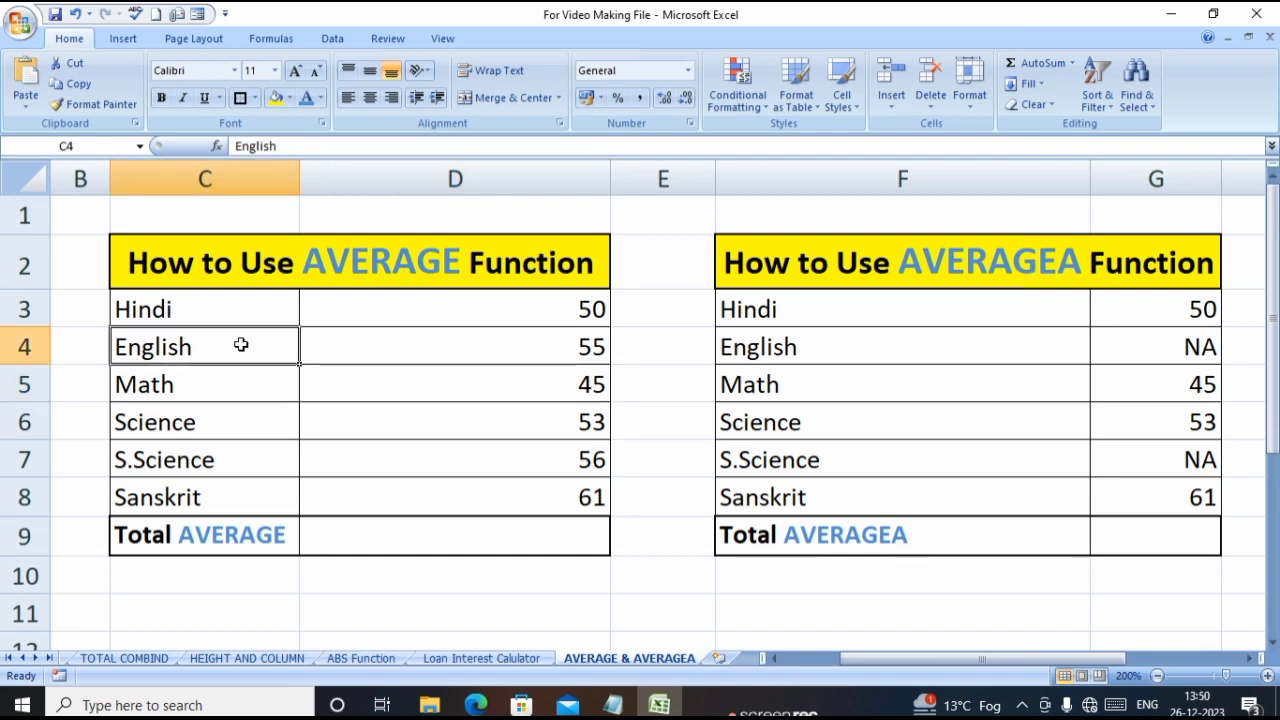
key("Up")
key("Up")
key("Right")
key("Left")
key("Left")
key("Down")
key("Right")
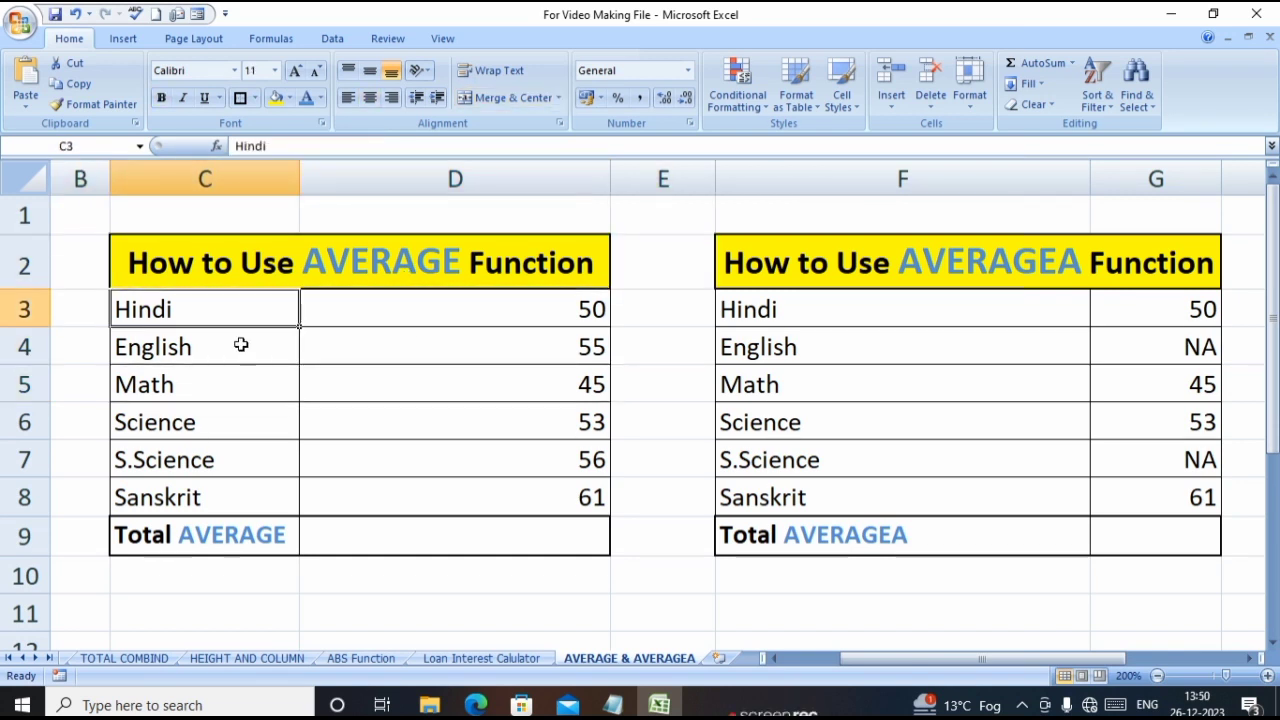
key("Down")
key("Right")
key("Left")
key("Up")
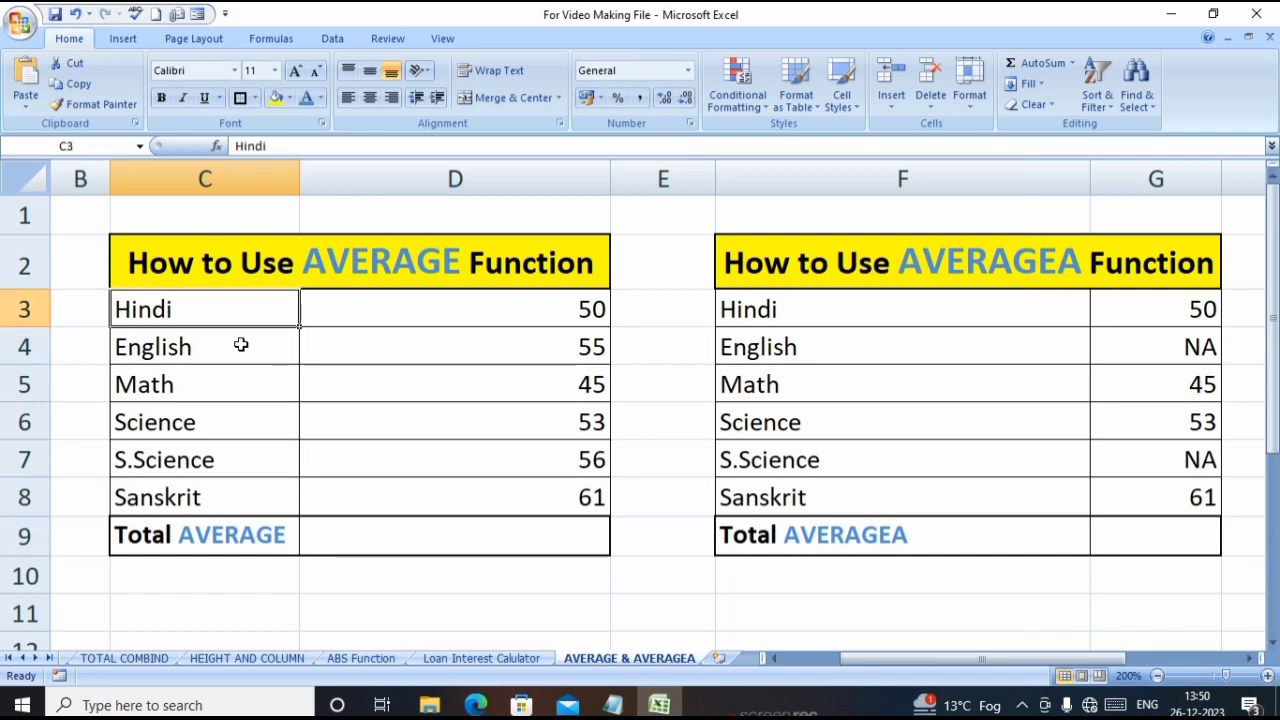
key("Down")
key("Up")
key("Right")
key("Right")
key("Left")
key("Left")
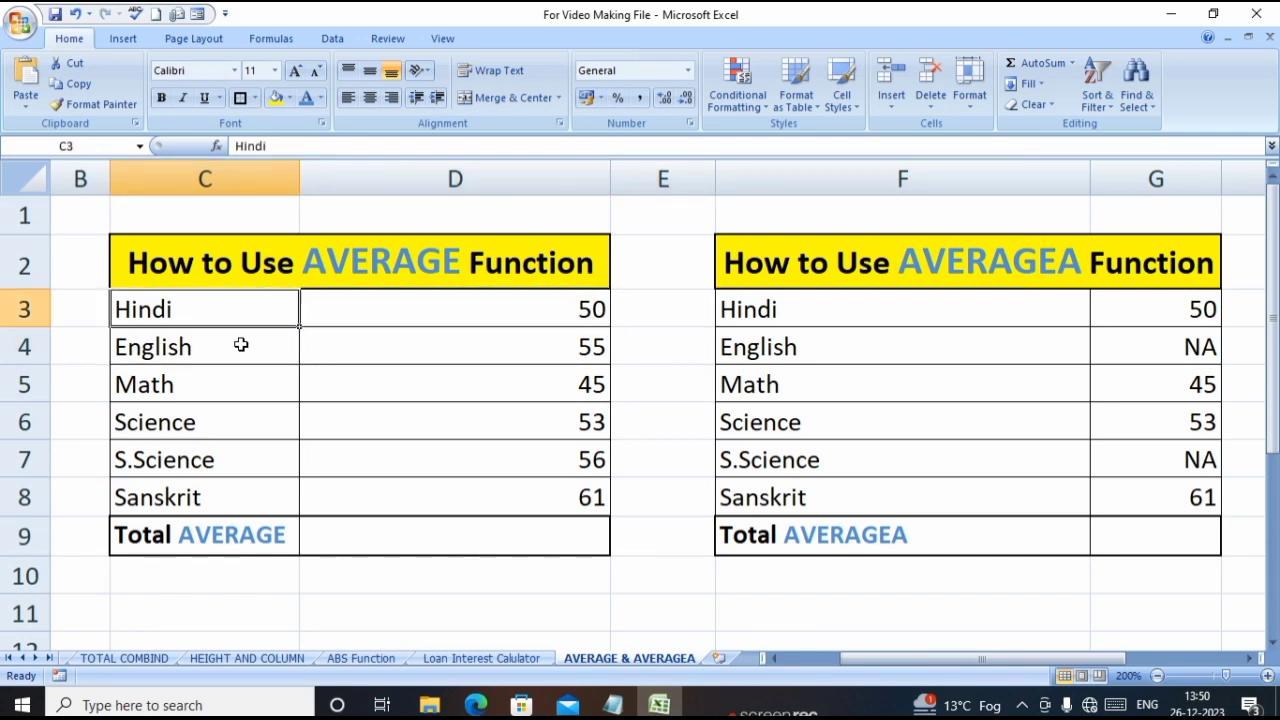
key("Right")
key("Left")
key("Left")
key("Right")
key("Right")
key("Left")
key("Left")
key("Right")
key("Right")
Go through the subject marks in the AVERAGE table from English down to the Total AVERAGE cell.
key("Down")
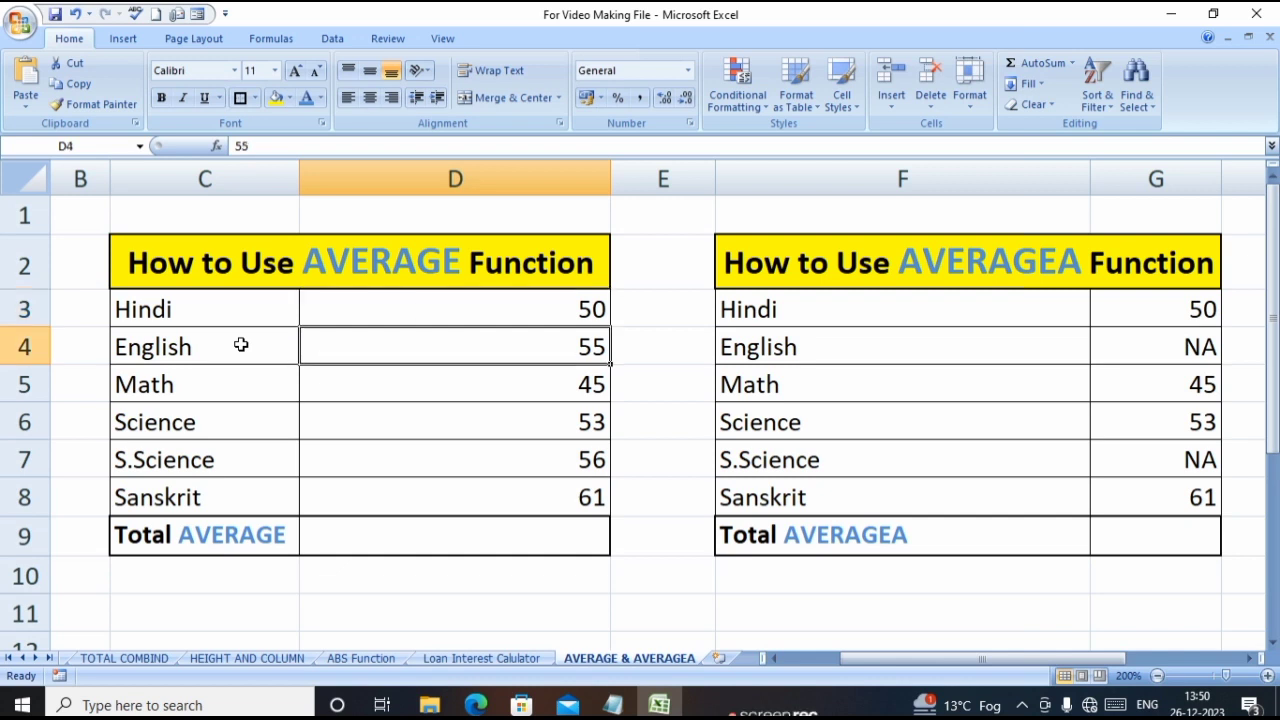
key("Down")
key("Left")
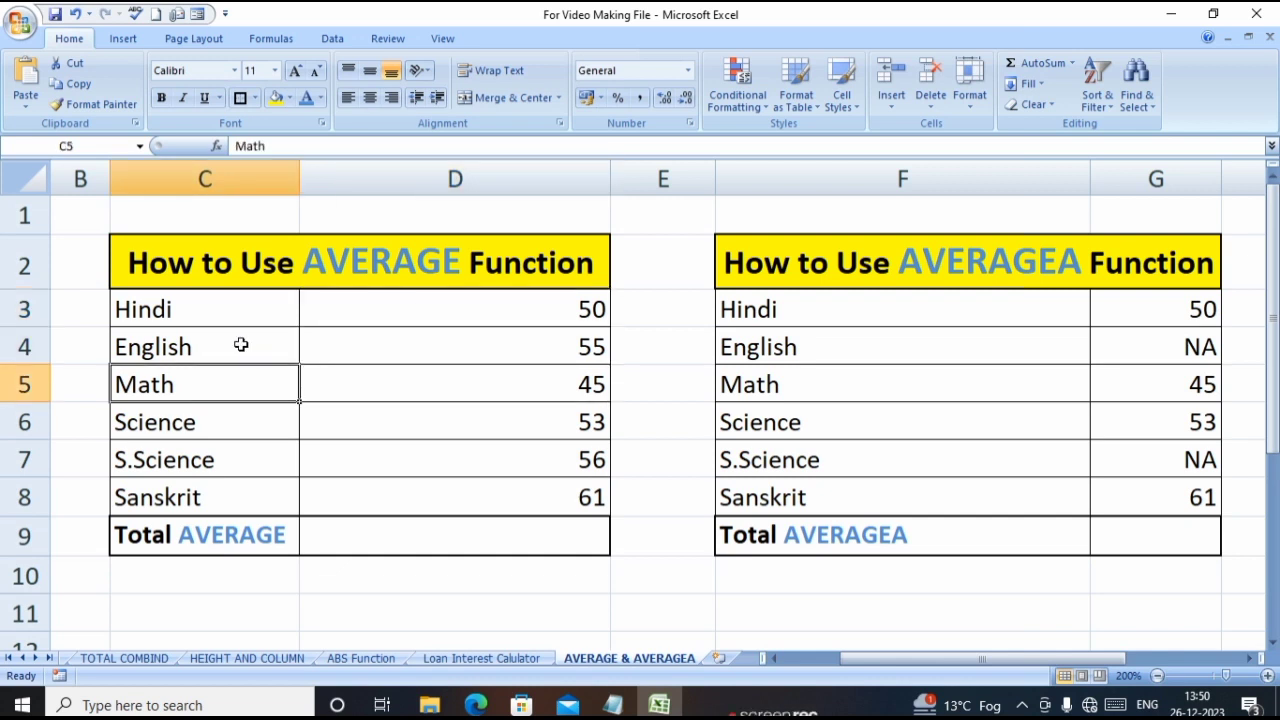
key("Right")
key("Down")
key("Down")
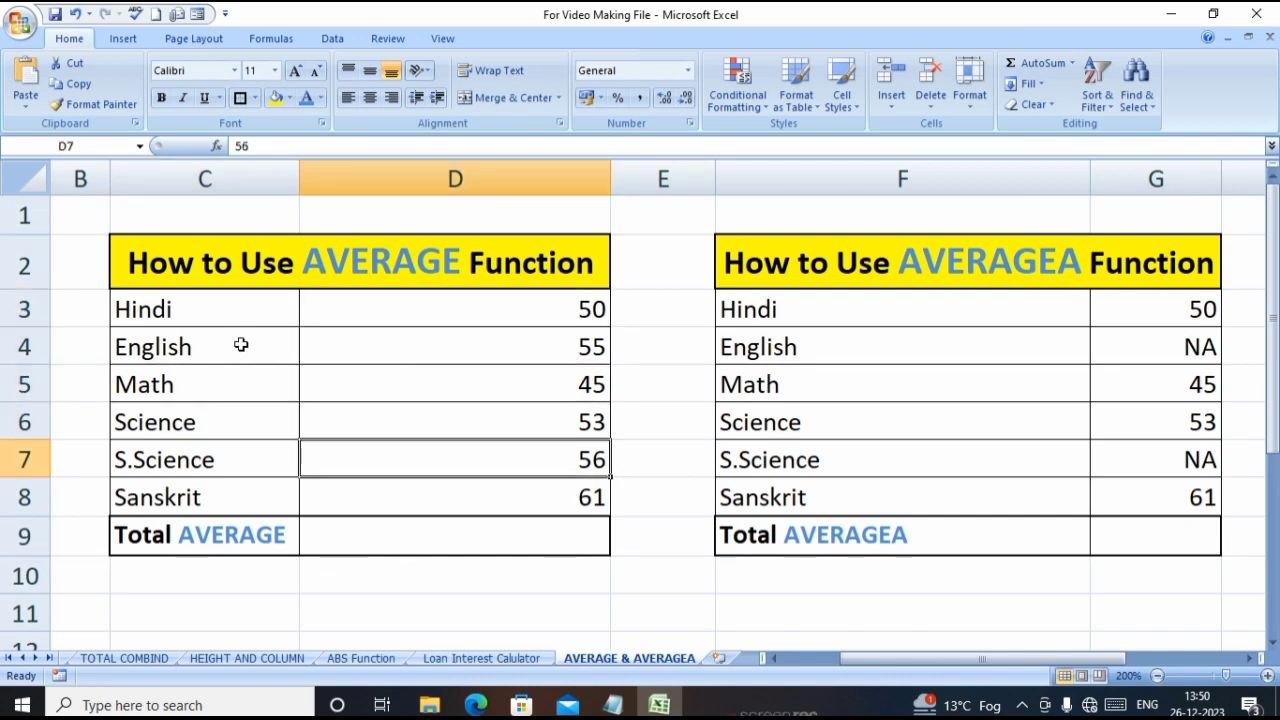
key("Down")
key("Down")
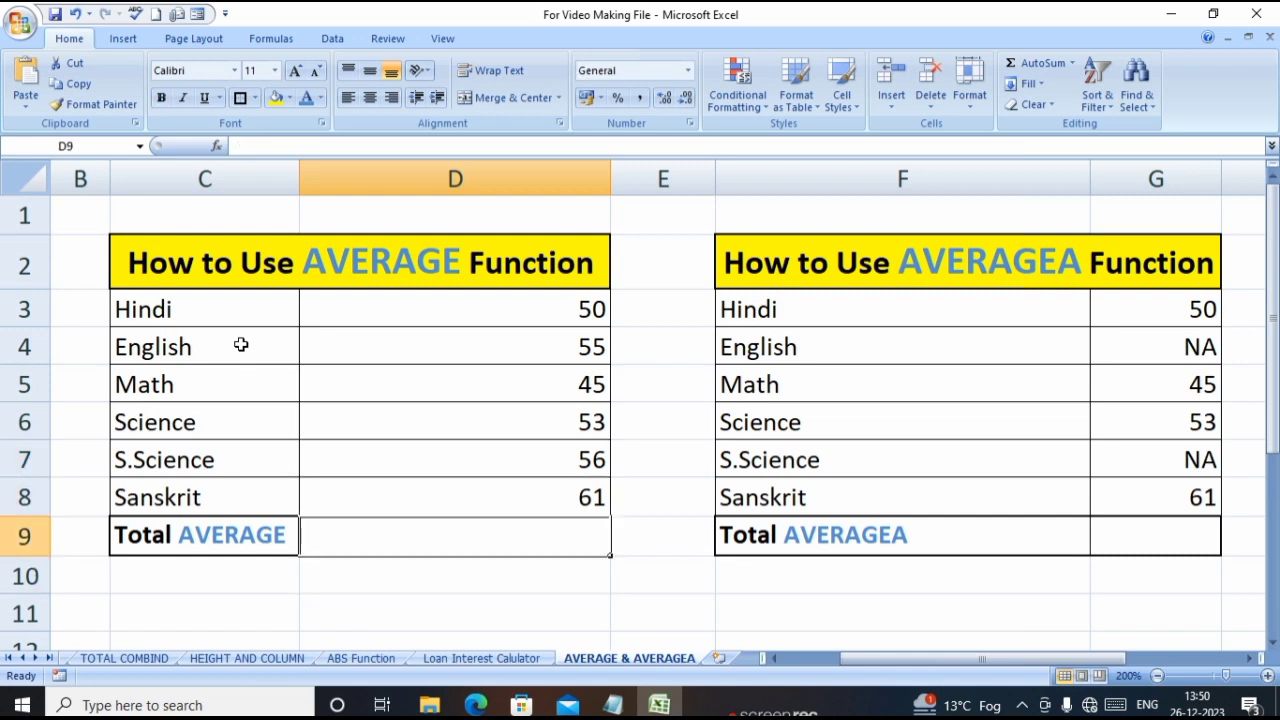
key("Up")
key("Up")
key("Up")
key("Up")
key("Up")
key("Up")
key("Left")
key("Left")
key("Right")
key("Right")
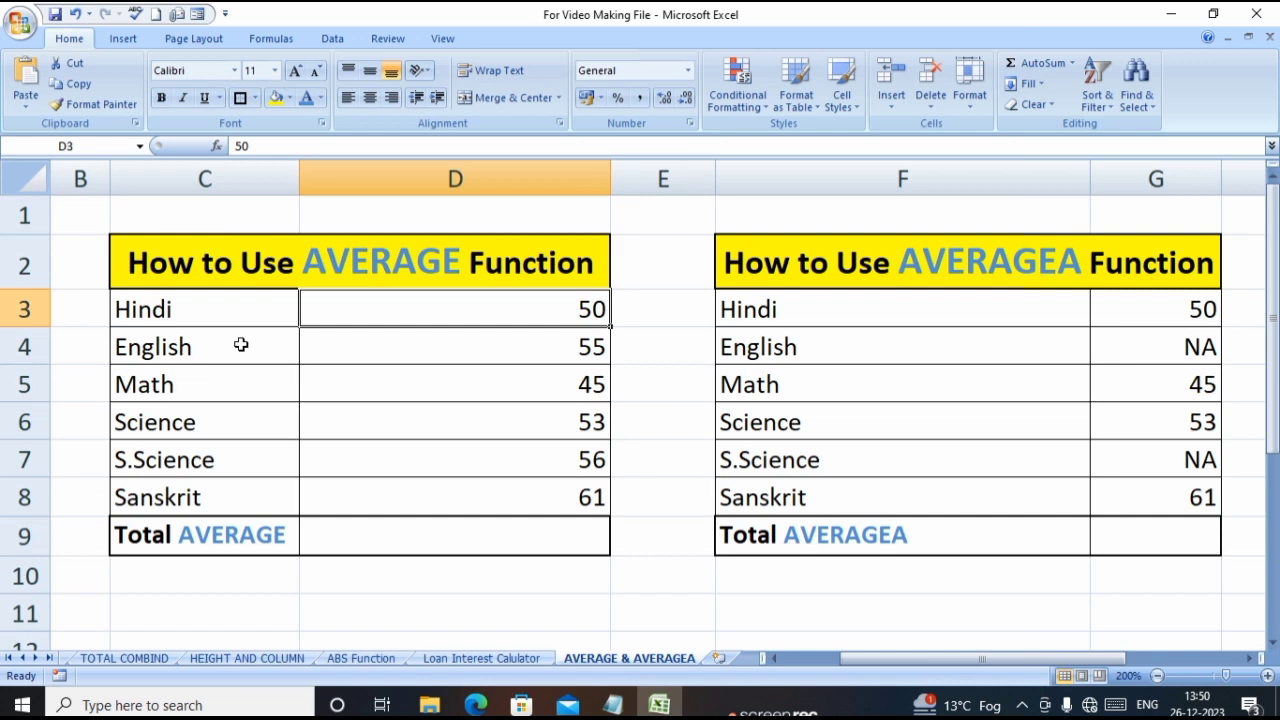
key("Left")
key("Right")
key("Down")
key("Up")
key("Down")
key("Down")
key("Up")
key("Up")
key("Down")
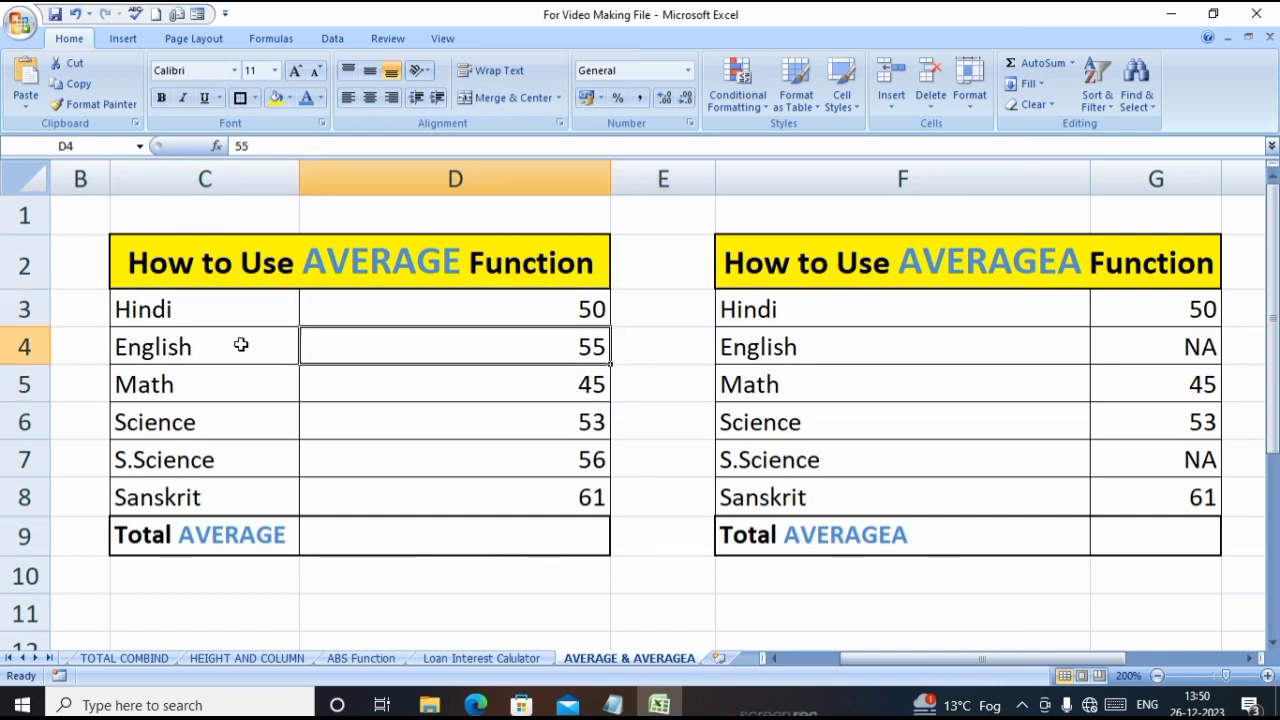
Examine the marks in column D and the Total AVERAGE cell D9 beneath them.
key("Down")
key("Down")
key("Down")
key("Down")
key("Down")
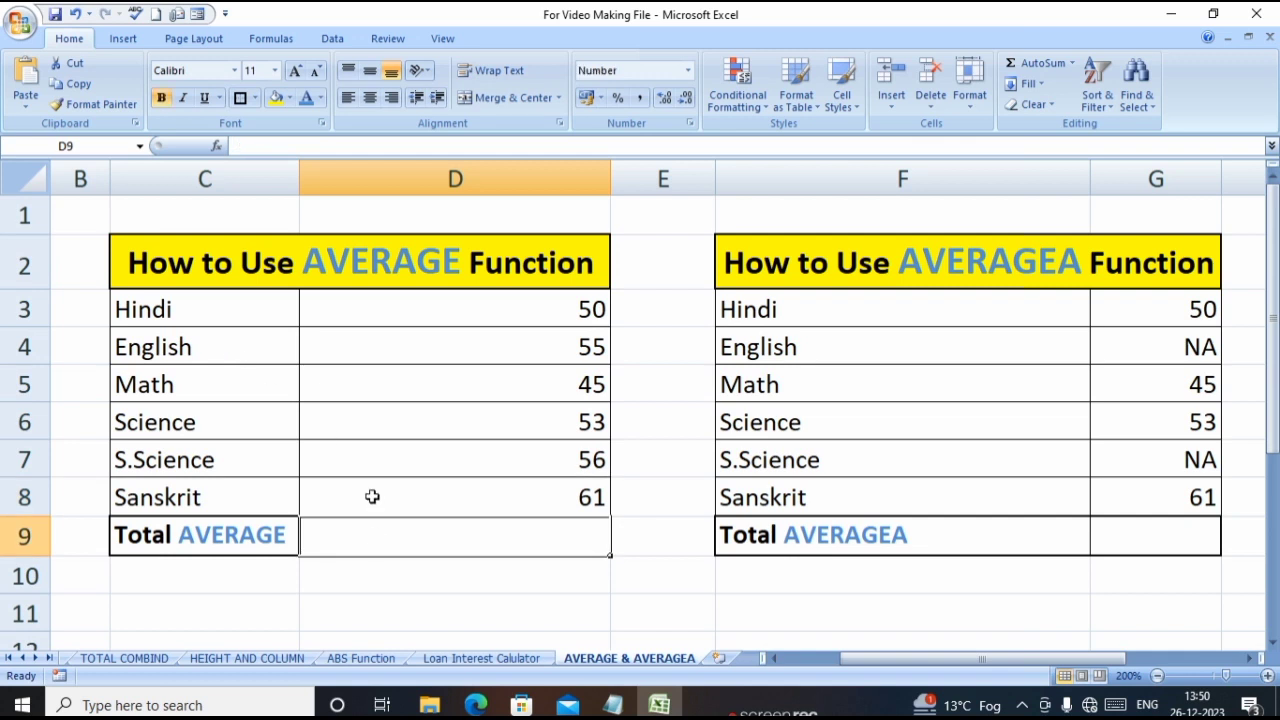
left_click(386, 437)
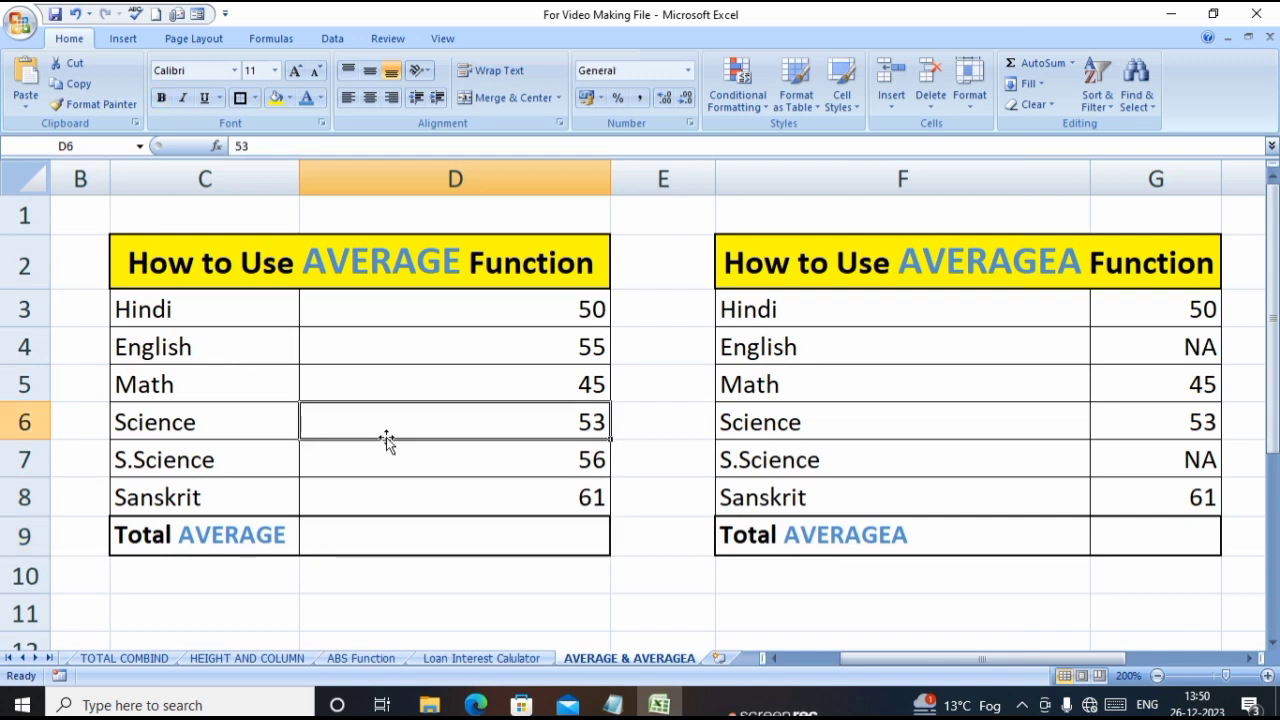
left_click(461, 542)
left_click(551, 363)
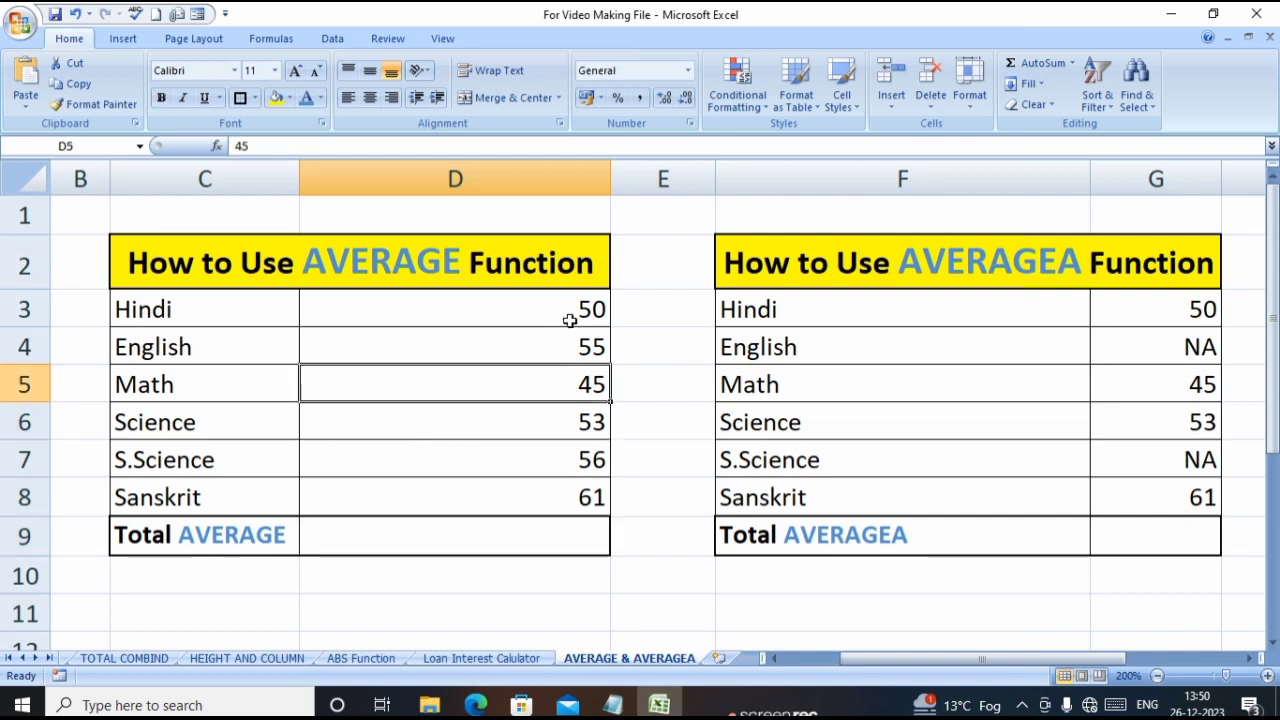
left_click(569, 320)
left_click(531, 357)
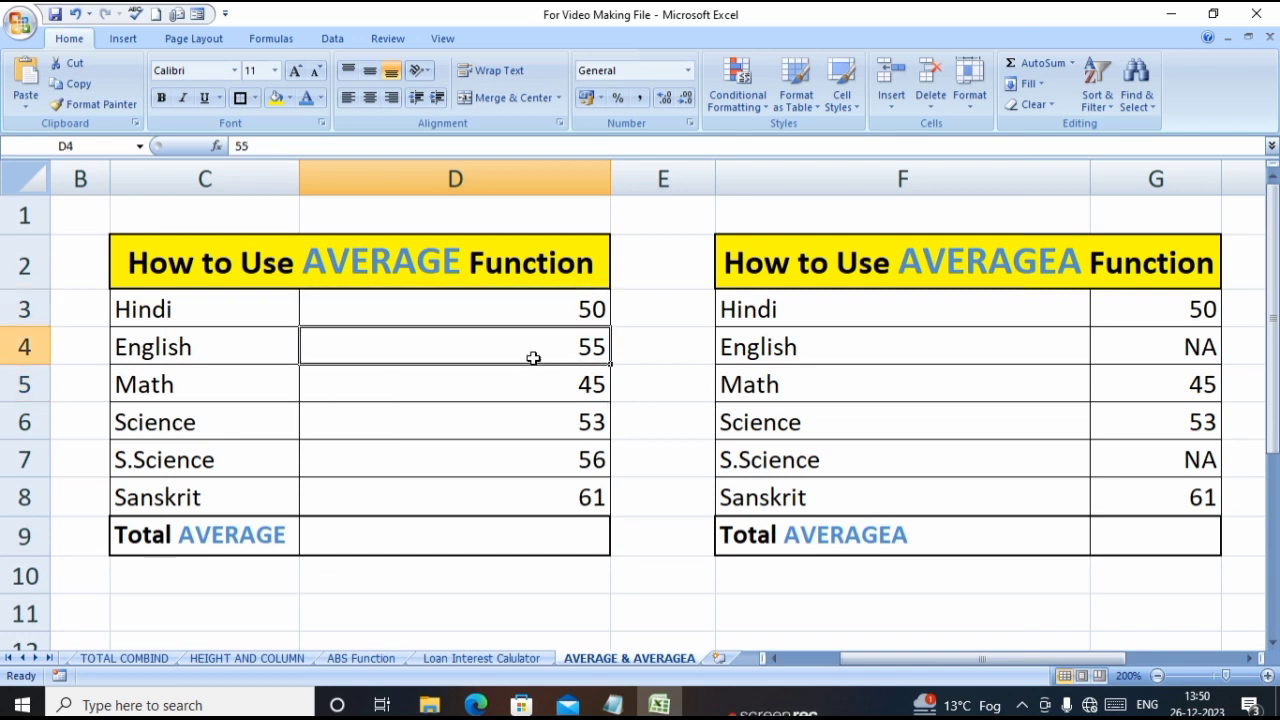
key("Up")
key("Up")
key("Down")
left_click(533, 358)
Highlight the subject marks from Hindi to Sanskrit in D3:D8, the range to average.
key("Up")
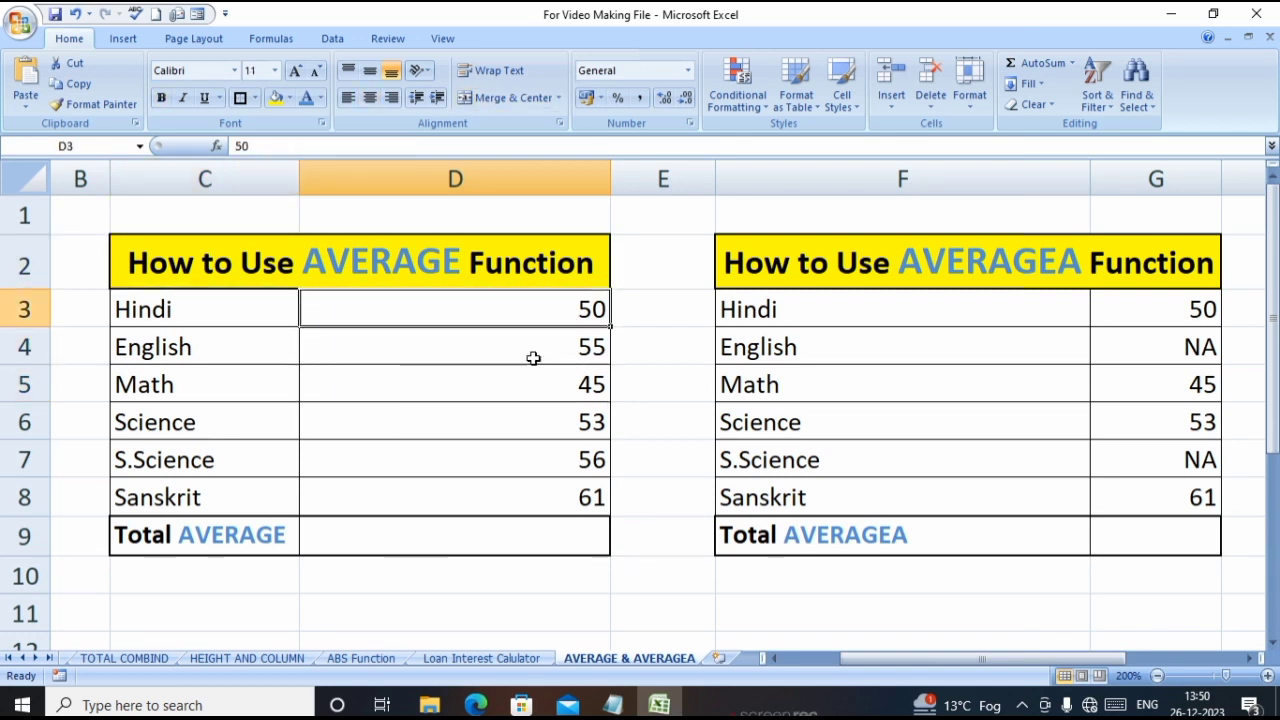
key("shift+Down")
key("shift+Down")
key("shift+Down")
key("shift+Down")
key("shift+Down")
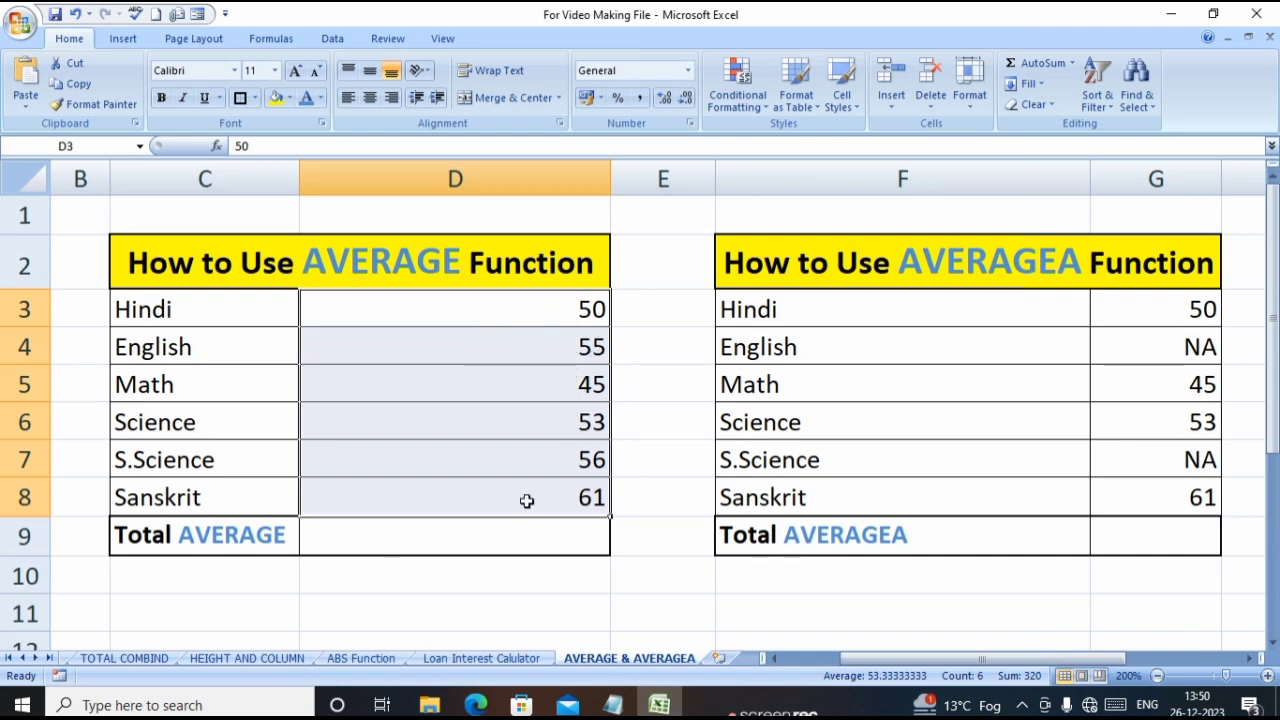
left_click(527, 545)
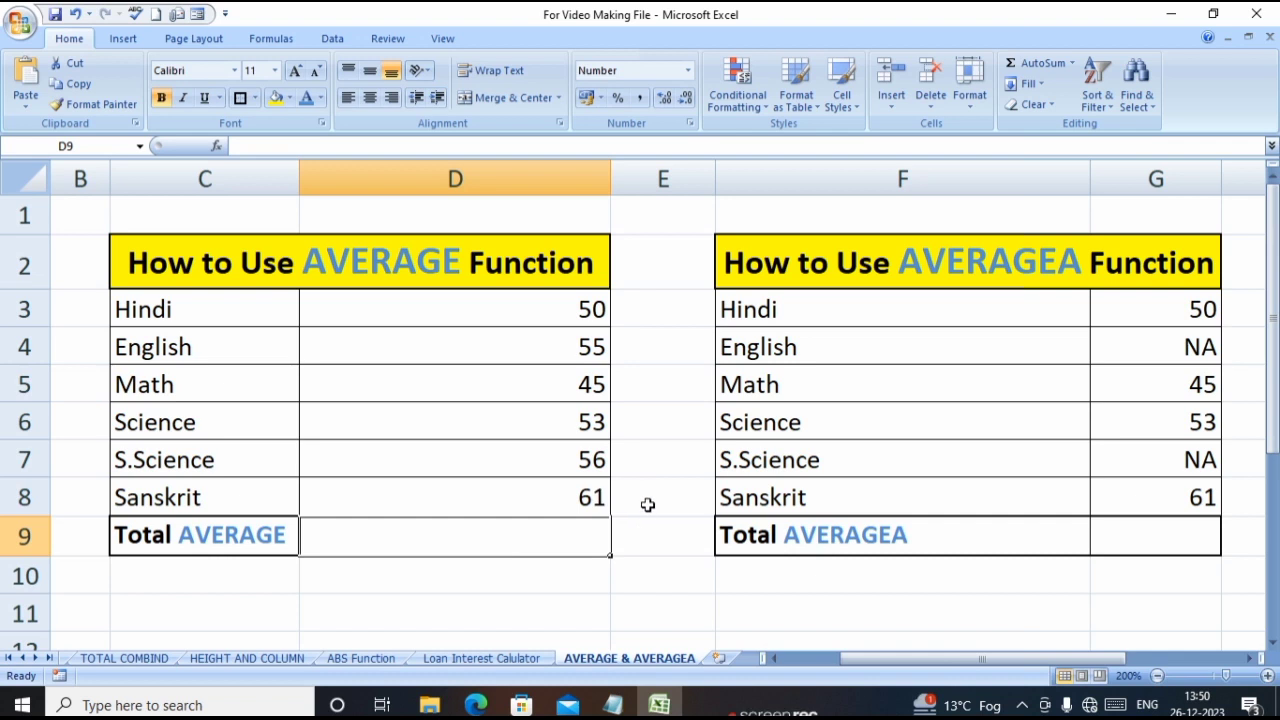
left_click(594, 312)
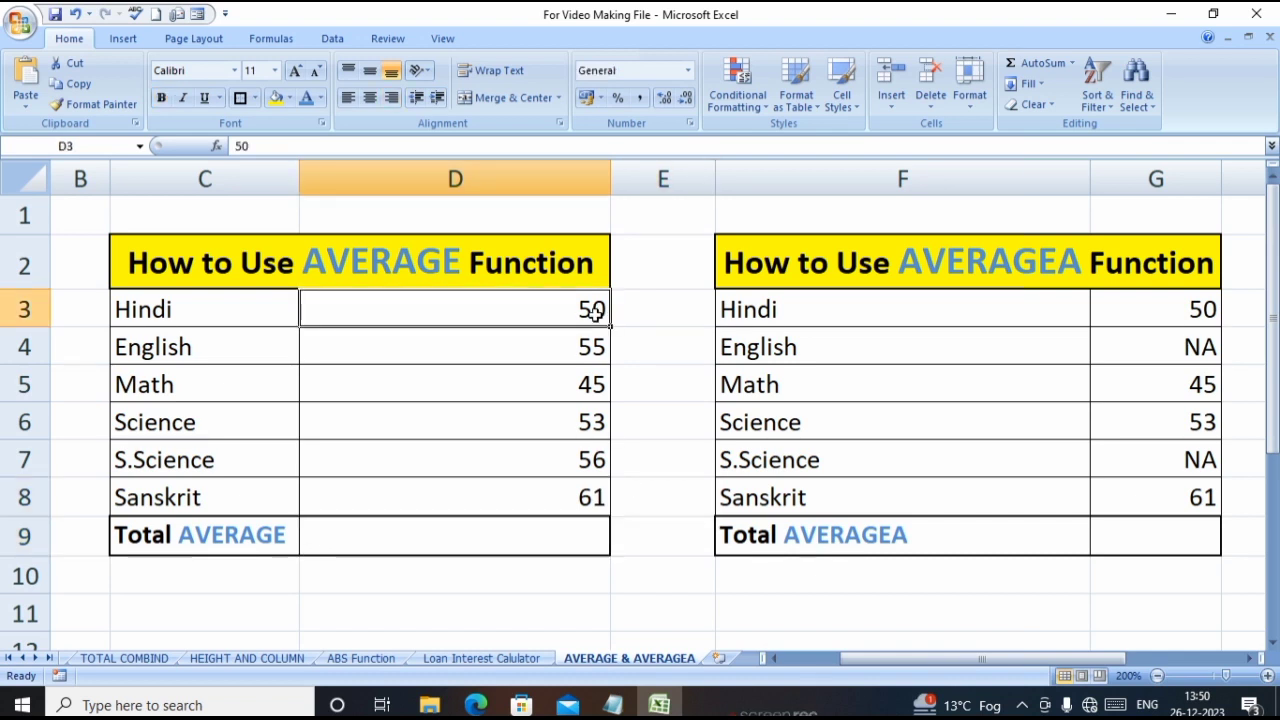
key("shift+Down")
key("shift+Down")
key("shift+Down")
key("shift+Down")
key("shift+Down")
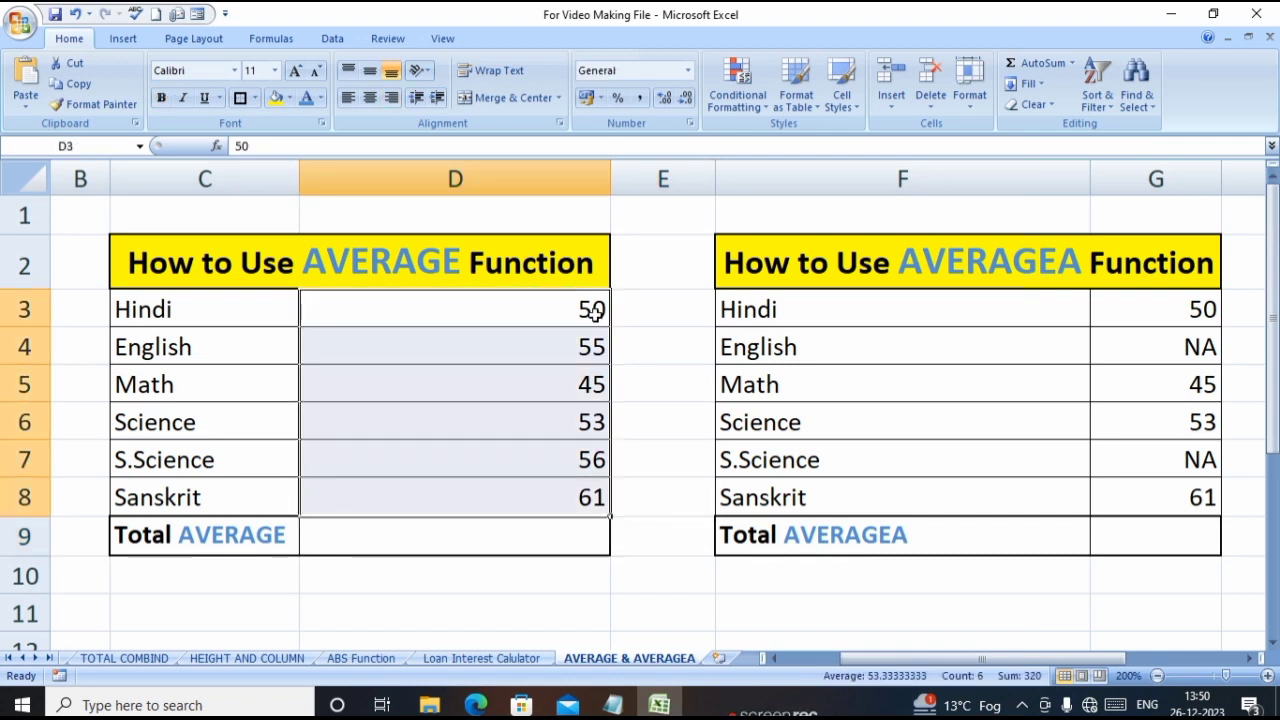
Enter the formula =AVERAGE(D3:D8) in the Total AVERAGE cell D9.
left_click(522, 546)
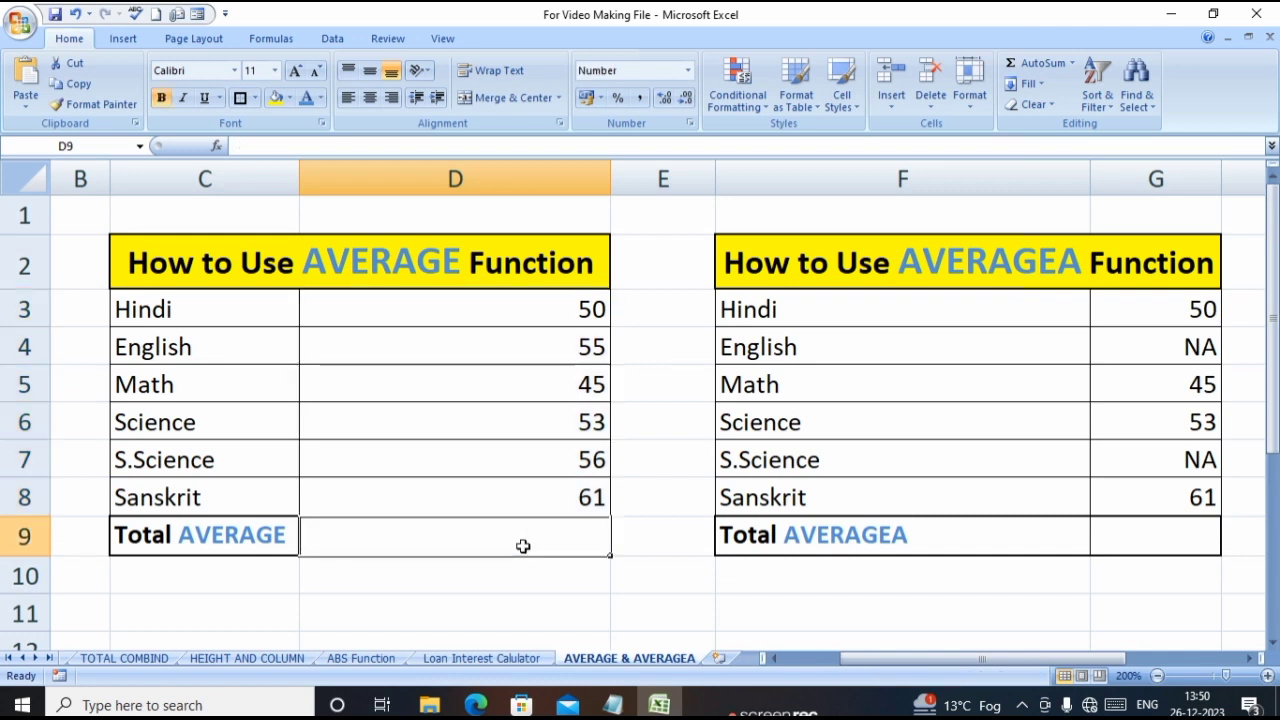
type("=")
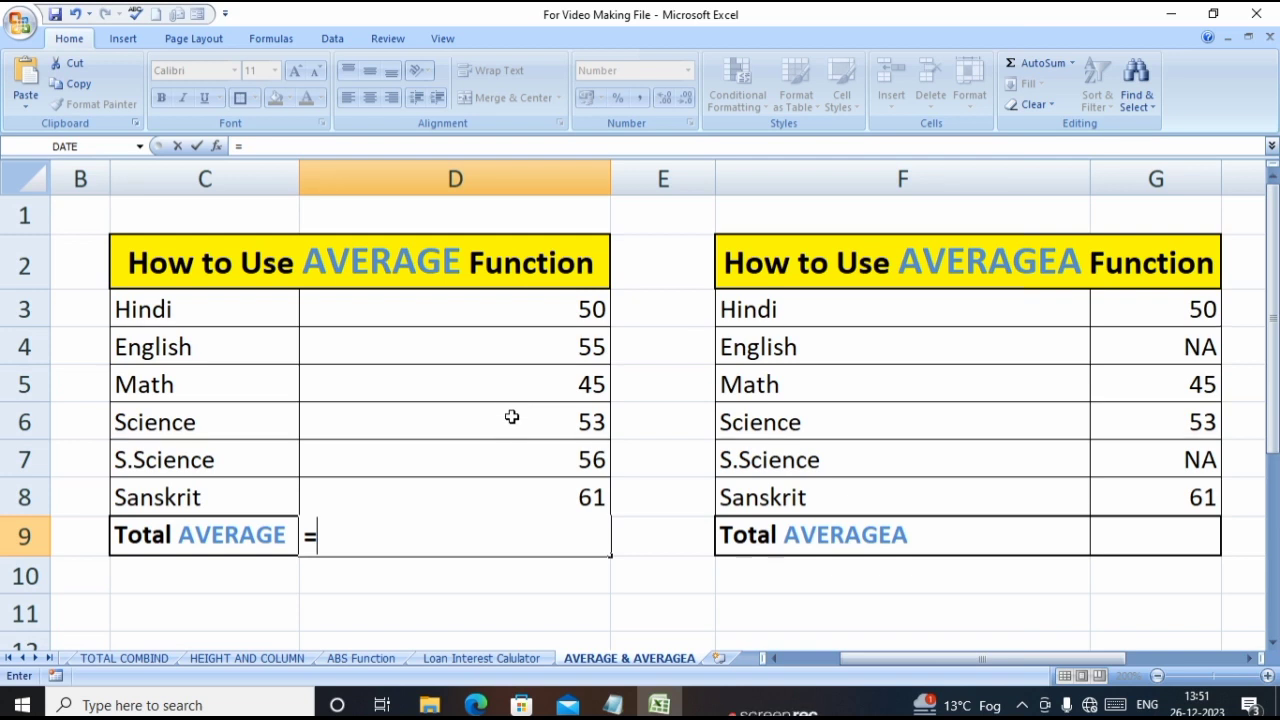
type("AV")
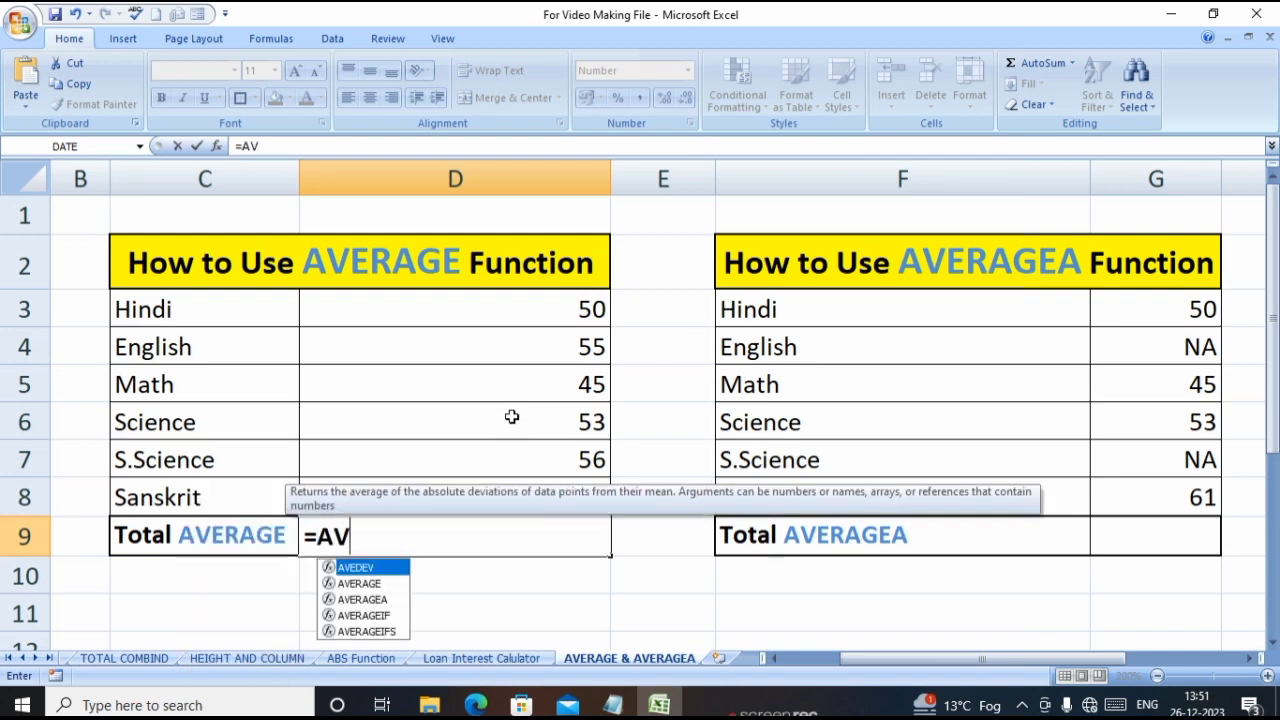
key("Down")
key("Down")
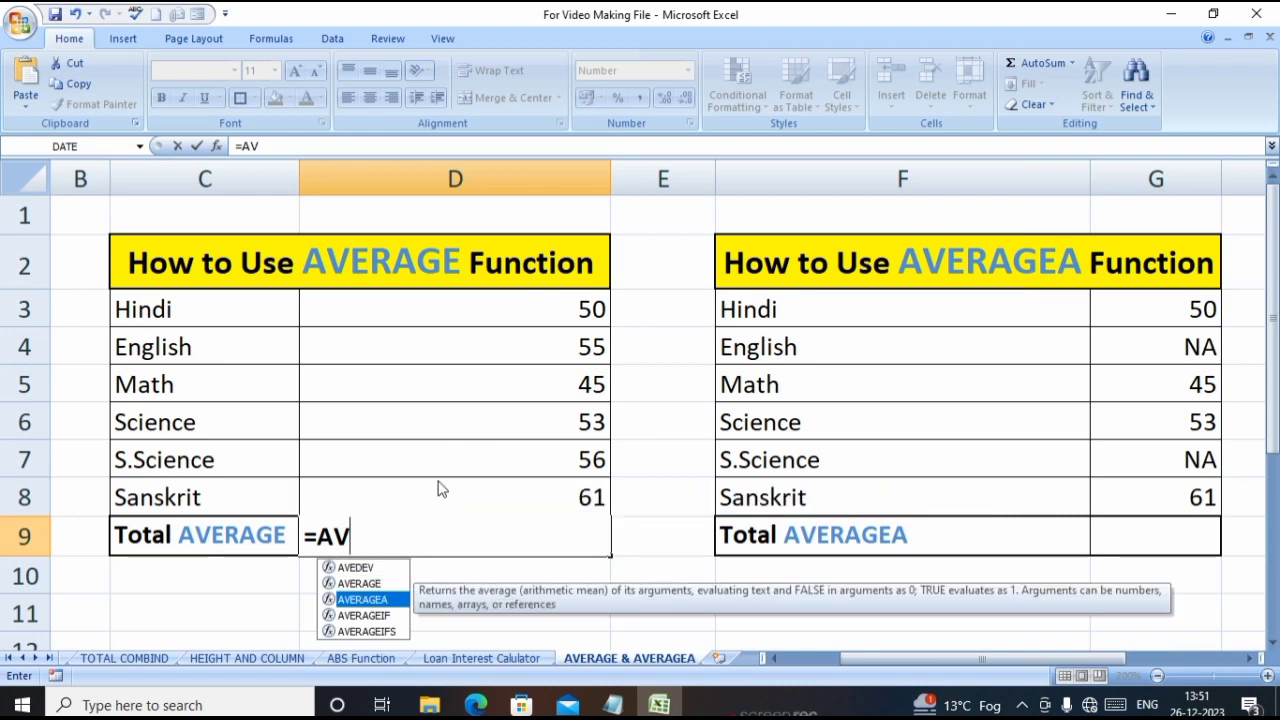
key("Up")
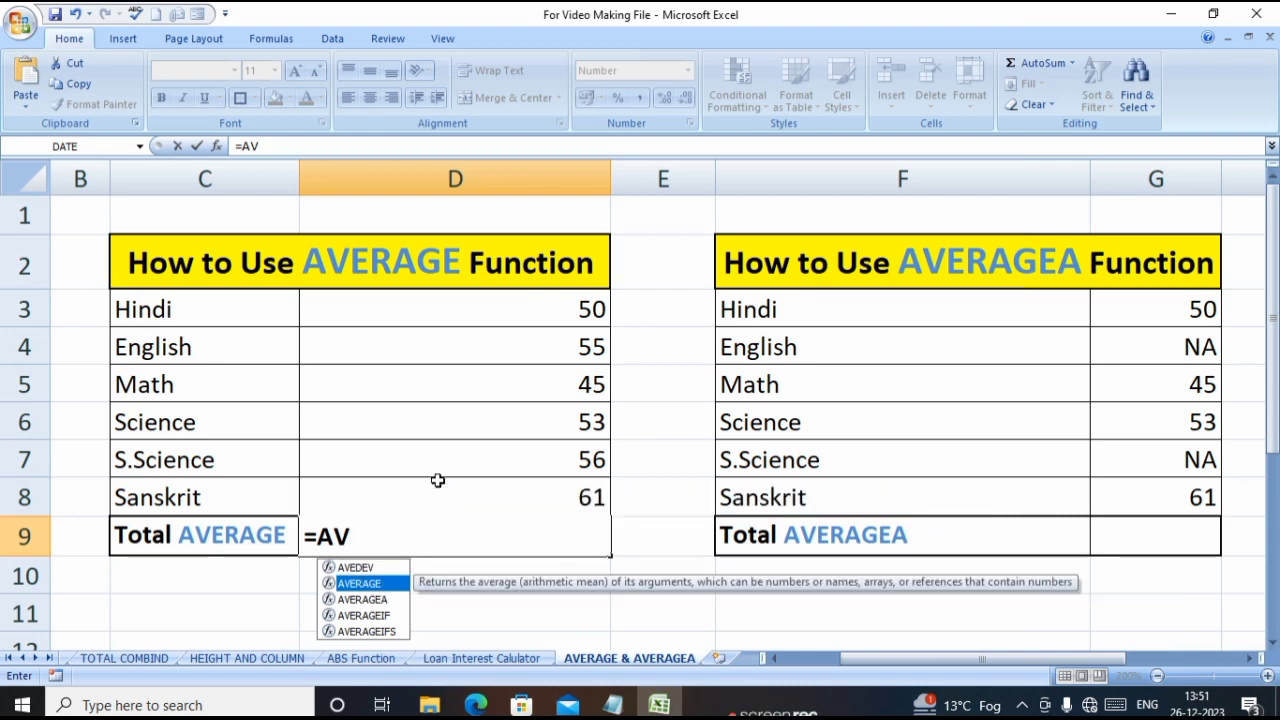
double_click(360, 583)
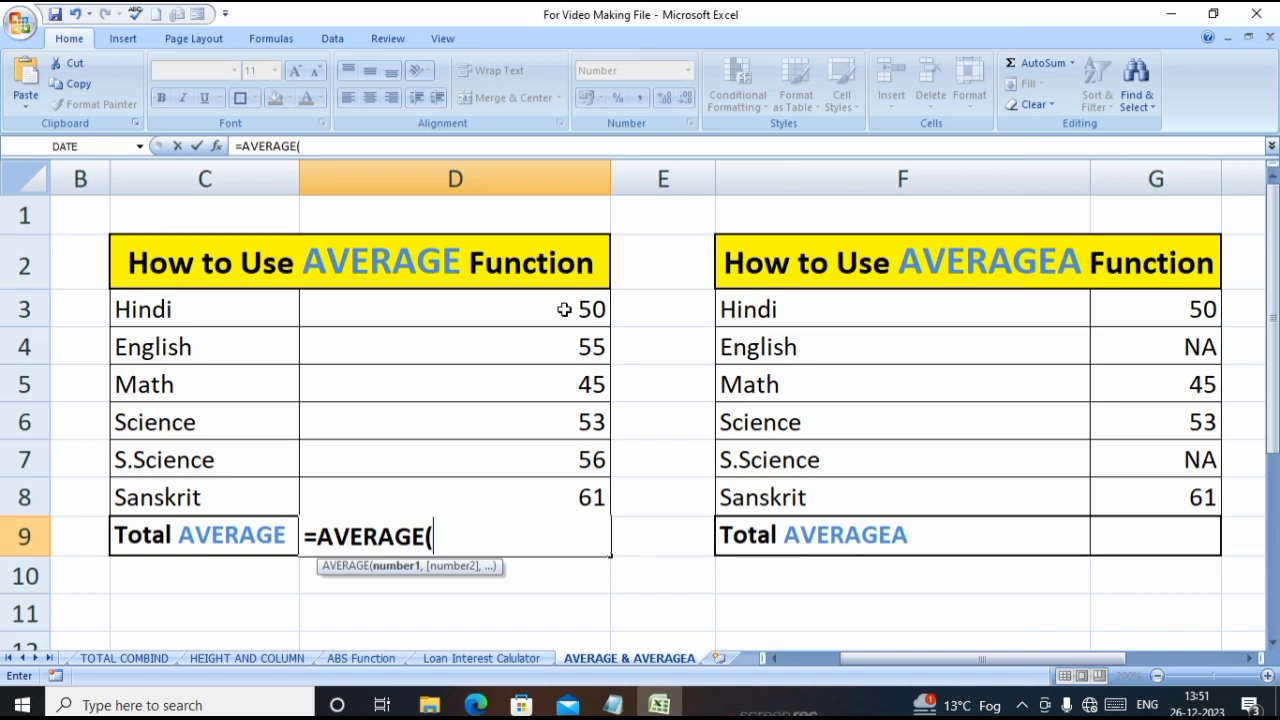
left_click_drag(564, 310, 585, 497)
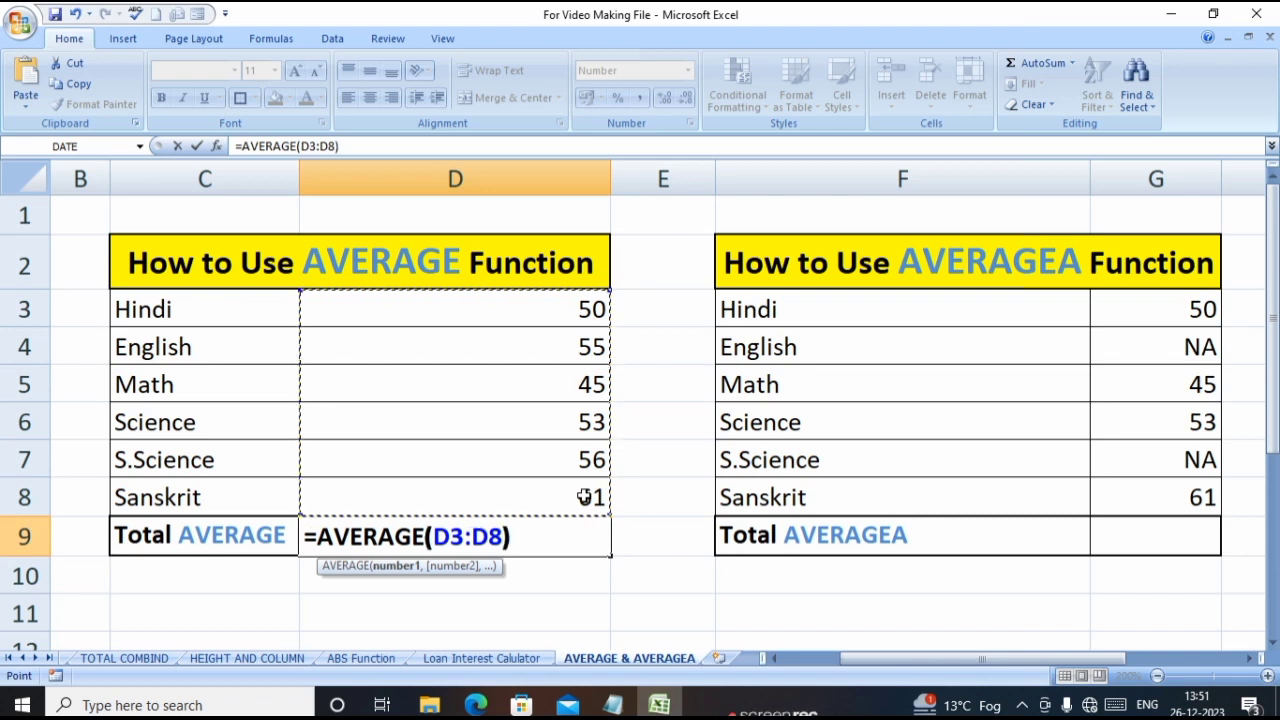
type(")")
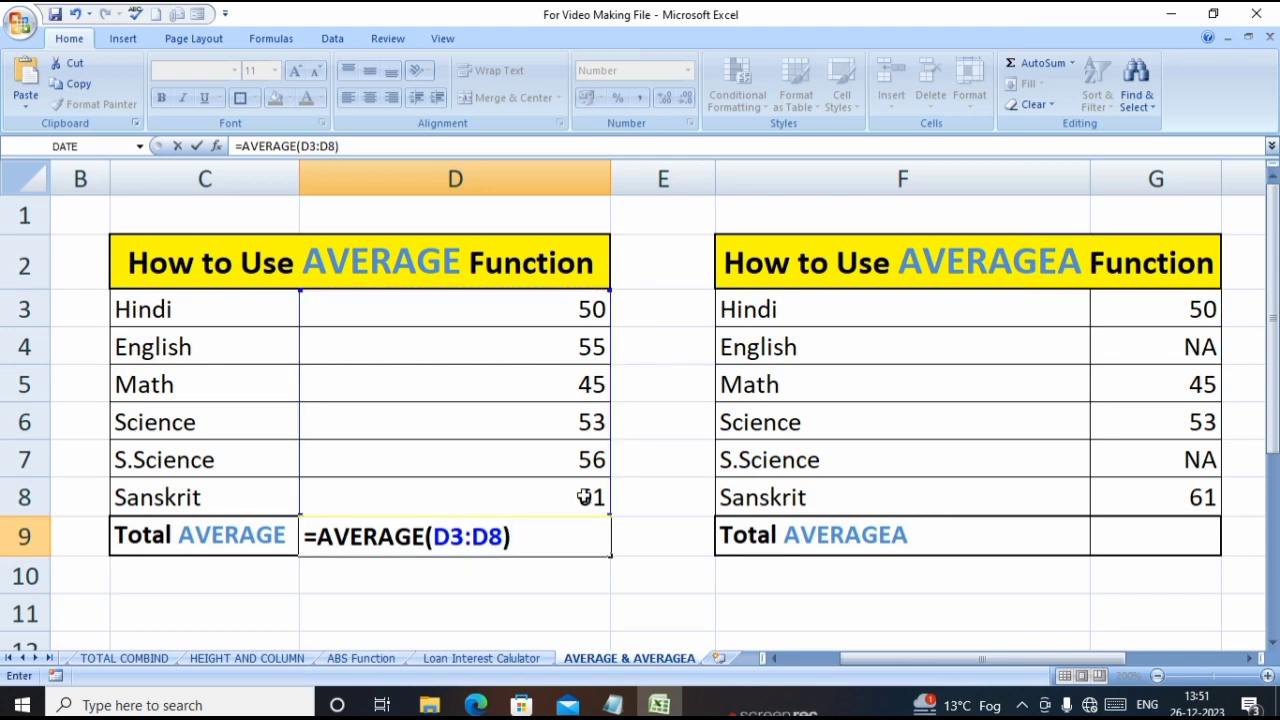
key("Return")
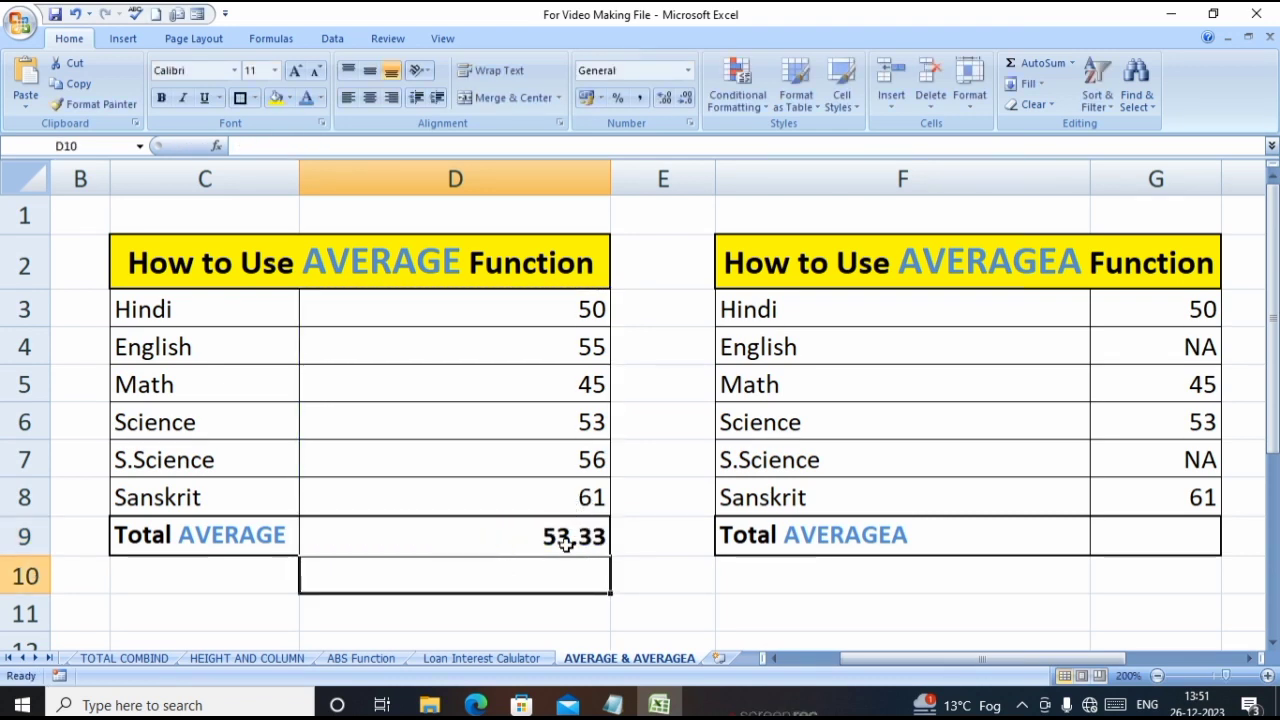
Review the Total AVERAGE cell D9 and the marks from Hindi to Sanskrit in D3:D8 that it averages.
left_click(566, 541)
left_click(592, 308)
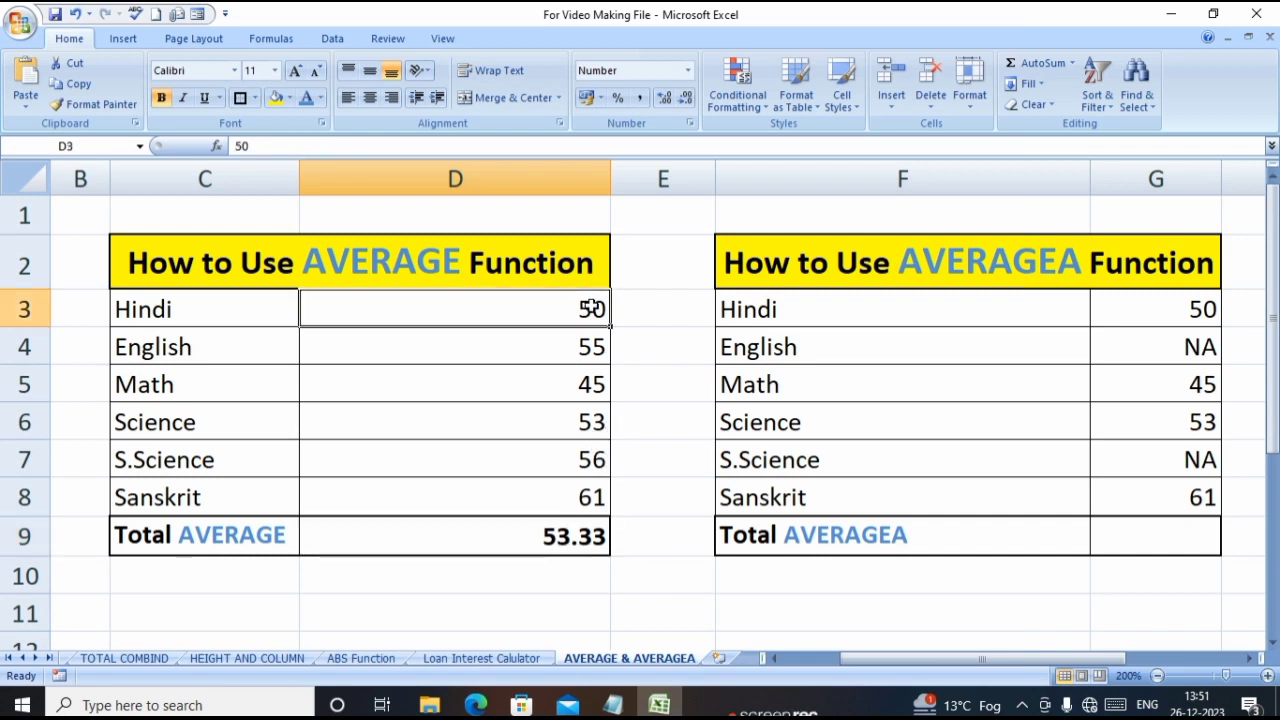
left_click(564, 348)
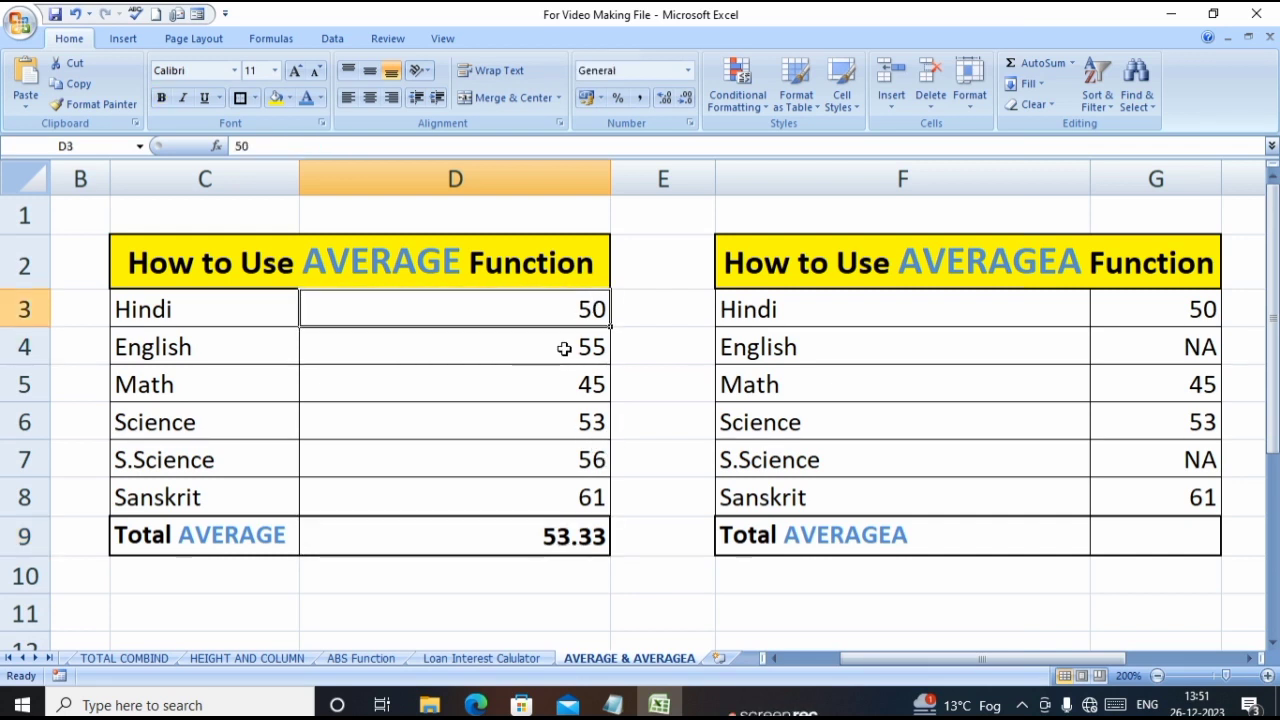
key("Up")
key("Down")
key("Down")
key("Down")
key("Down")
key("Down")
key("Down")
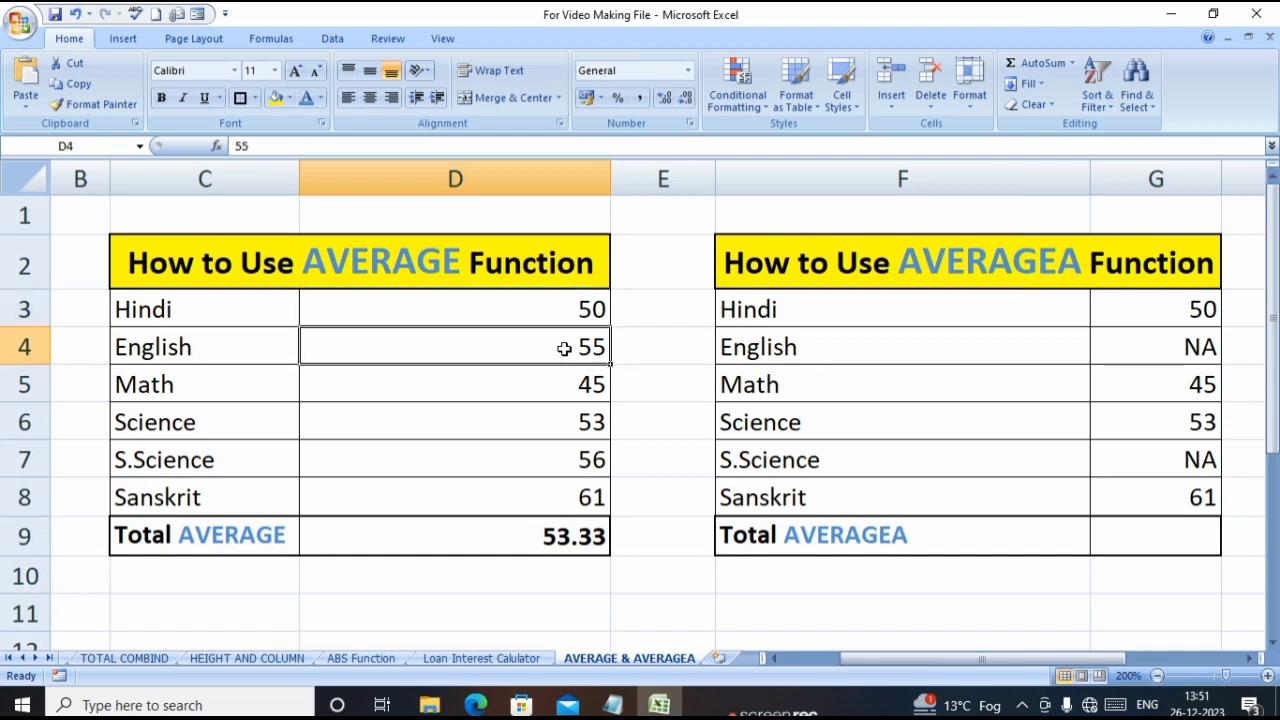
key("Up")
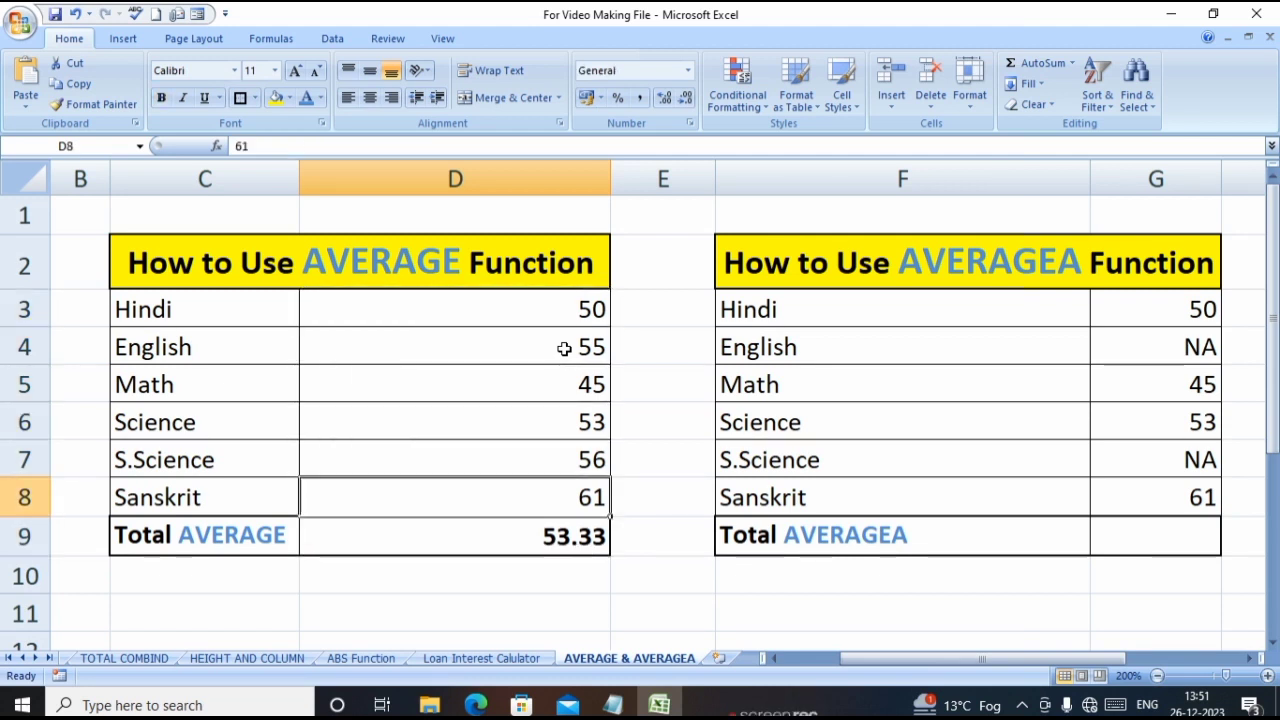
Examine the AVERAGE formula in D9 together with its Total AVERAGE label and the Sanskrit mark above it.
key("Down")
key("Up")
key("Down")
key("Up")
key("Down")
key("Up")
key("Down")
key("Up")
key("Down")
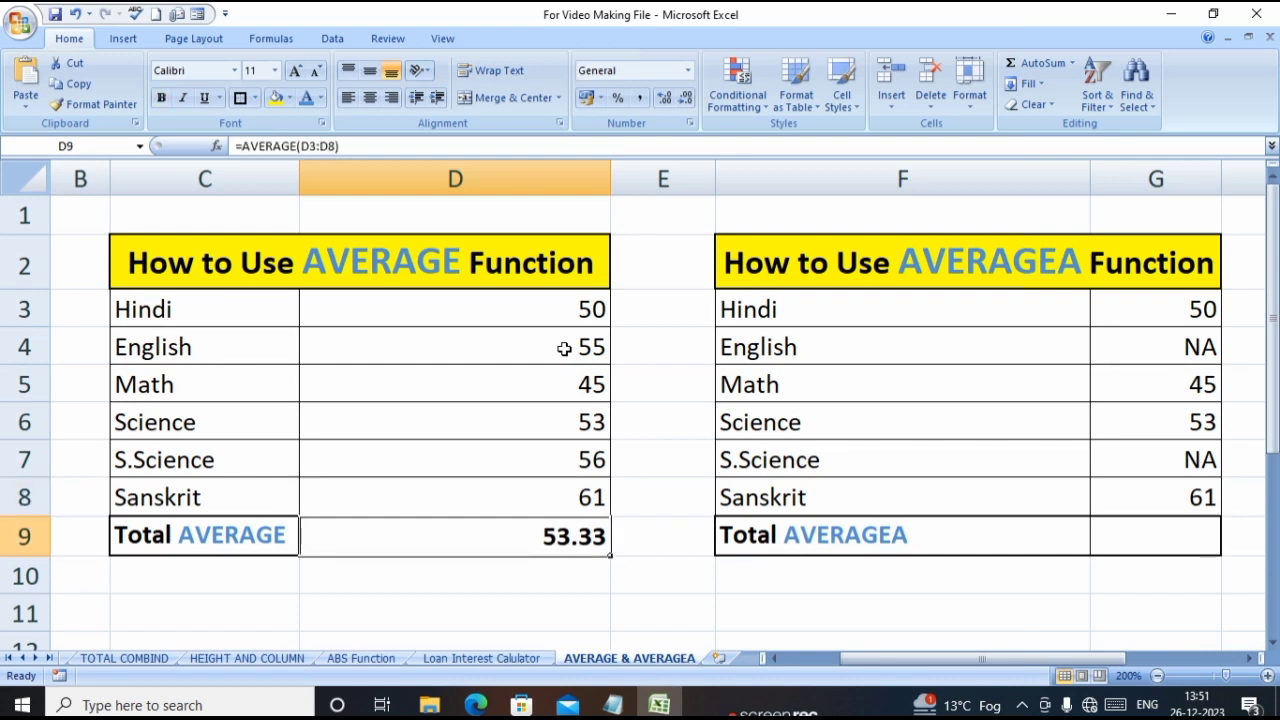
key("Up")
key("Down")
key("Left")
key("Left")
key("Right")
key("Right")
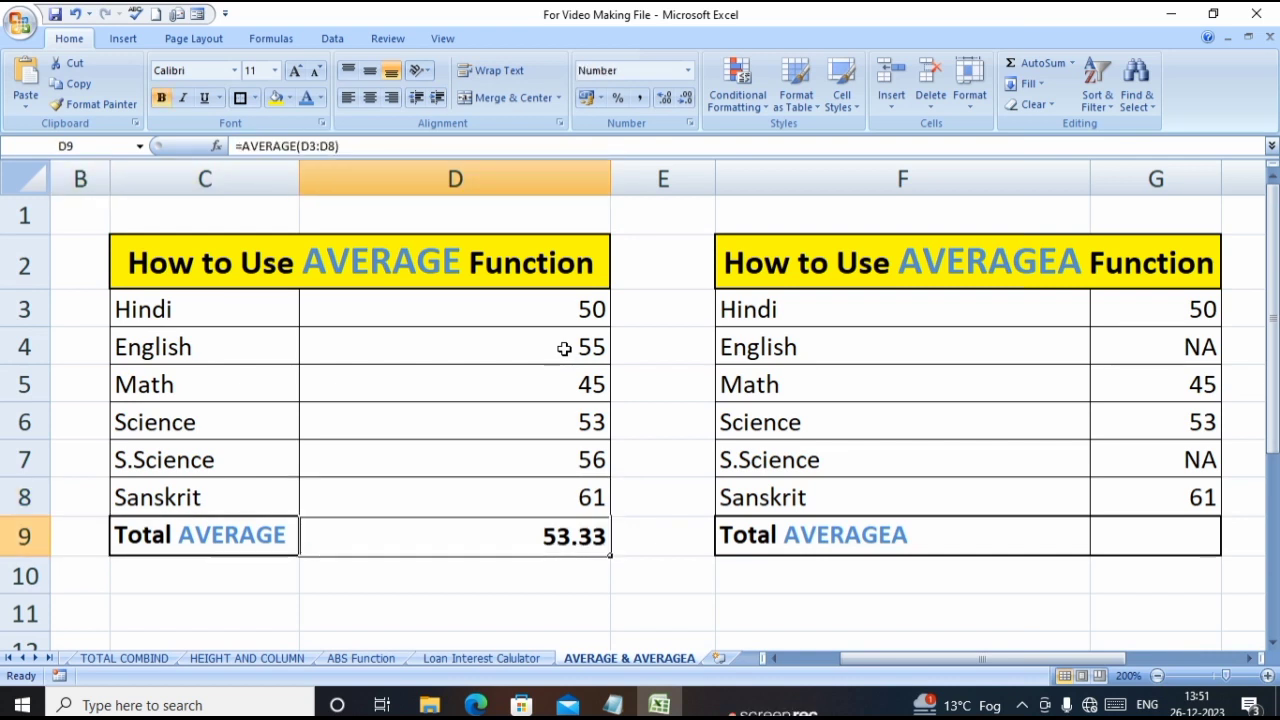
key("Left")
key("Right")
key("Left")
key("Left")
key("Right")
Go back over the subject names in column C and their numeric marks in column D of the AVERAGE table.
key("Up")
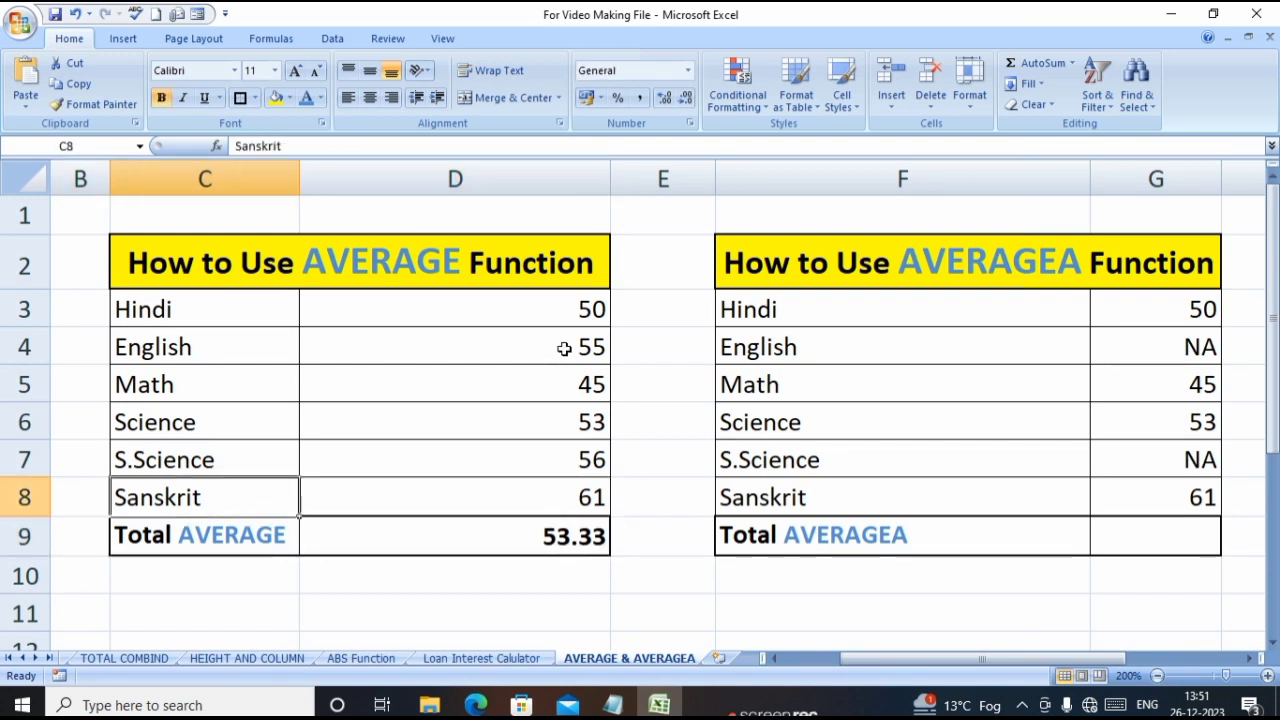
key("Up")
key("Up")
key("Up")
key("Right")
key("Up")
key("Down")
key("Down")
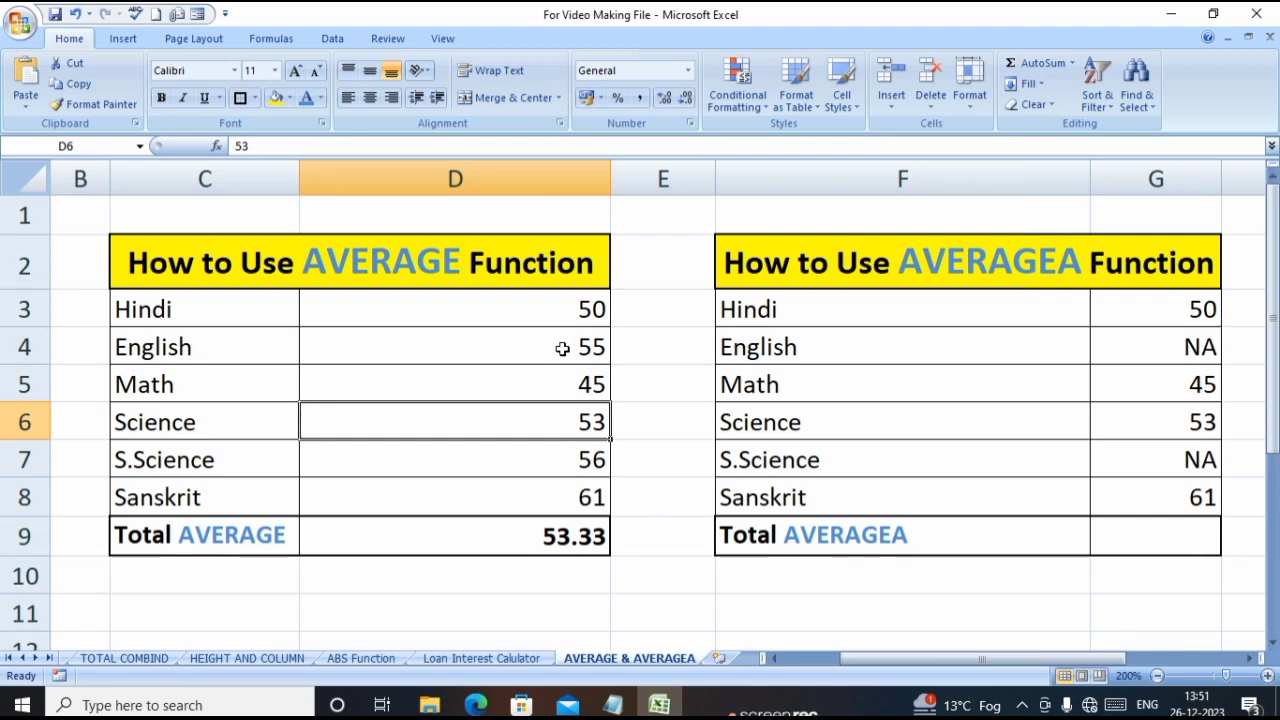
left_click(537, 340)
key("Up")
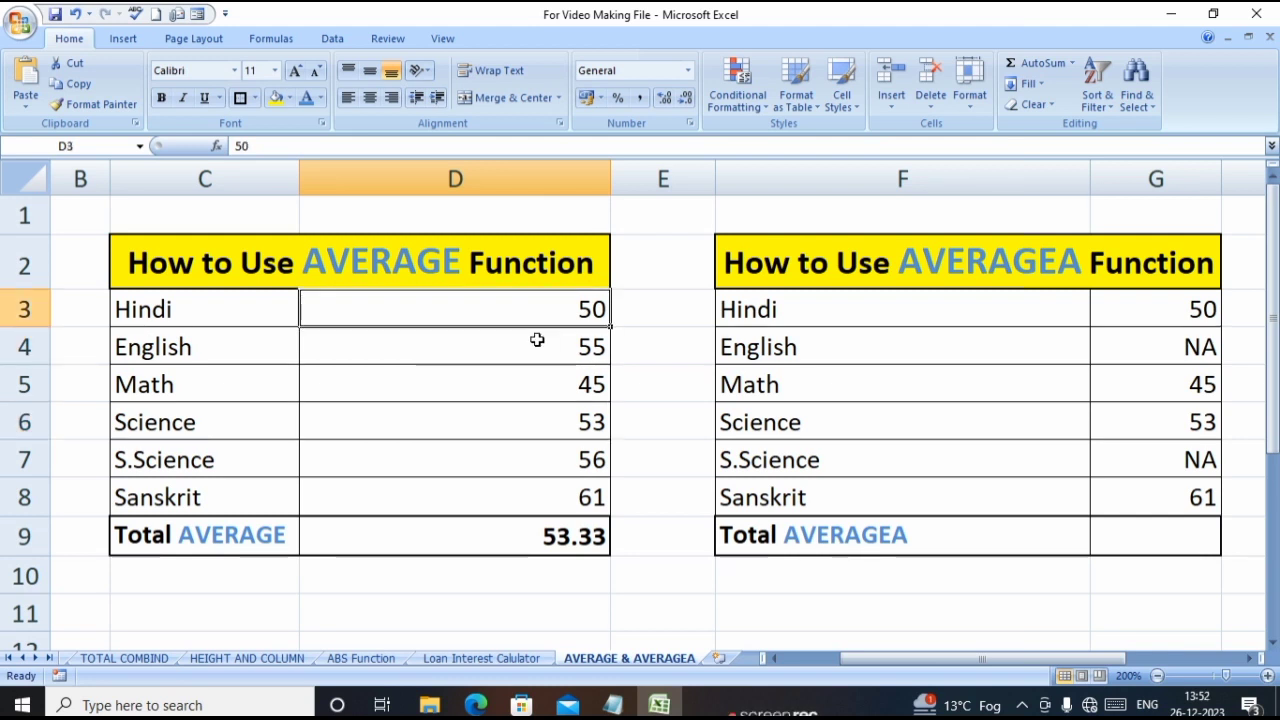
key("Down")
key("Down")
key("Up")
key("Up")
key("Down")
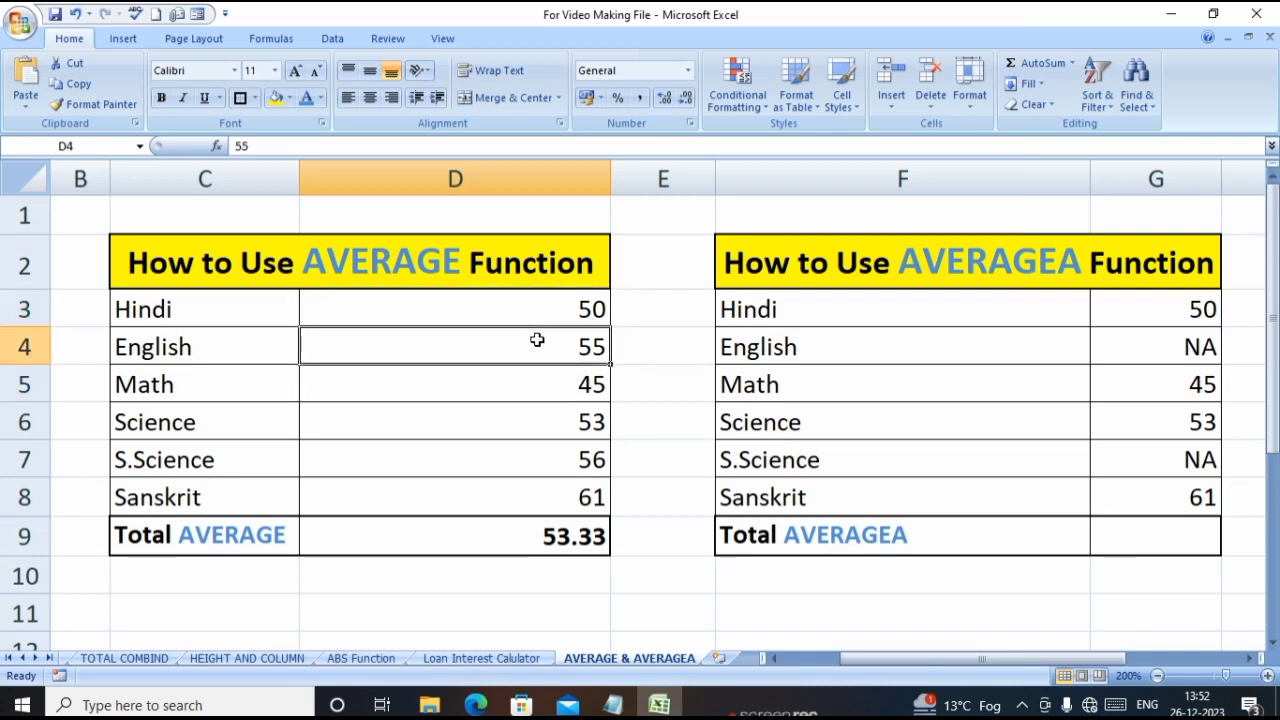
key("Down")
key("Down")
key("Down")
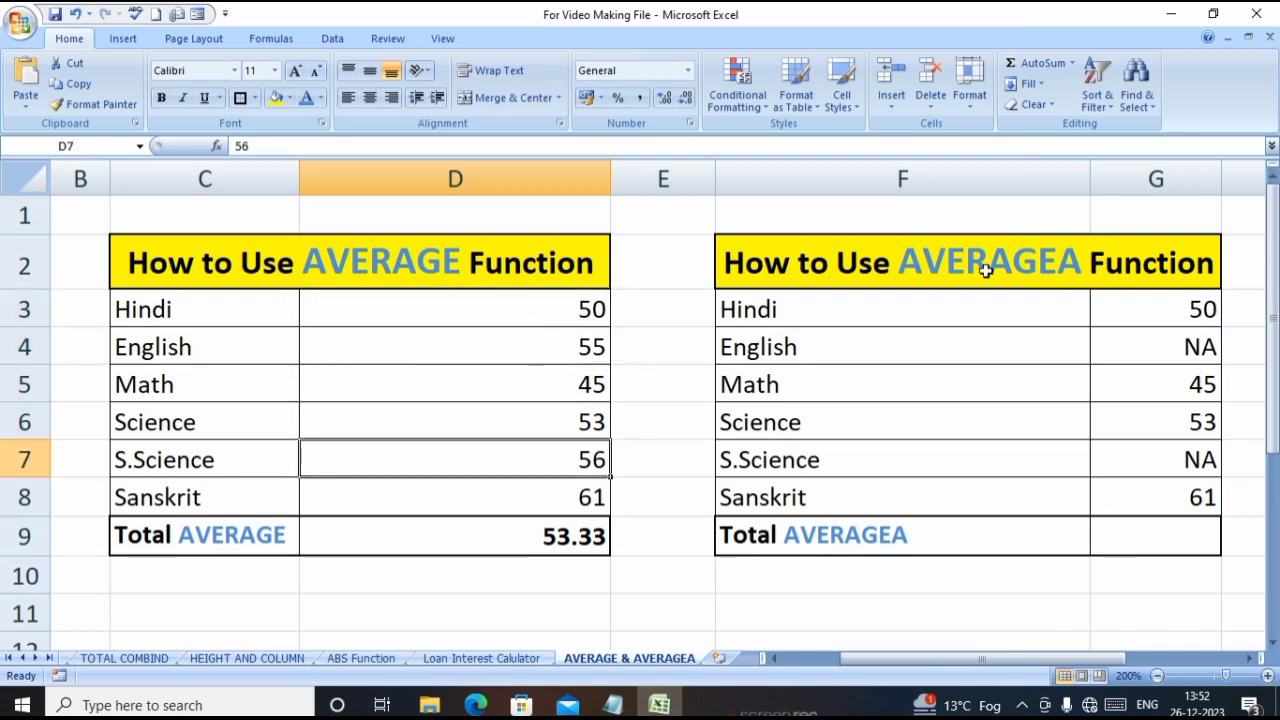
Examine the AVERAGEA table's heading and the column G entries, including the NA values for English and S.Science.
left_click(990, 267)
left_click(934, 307)
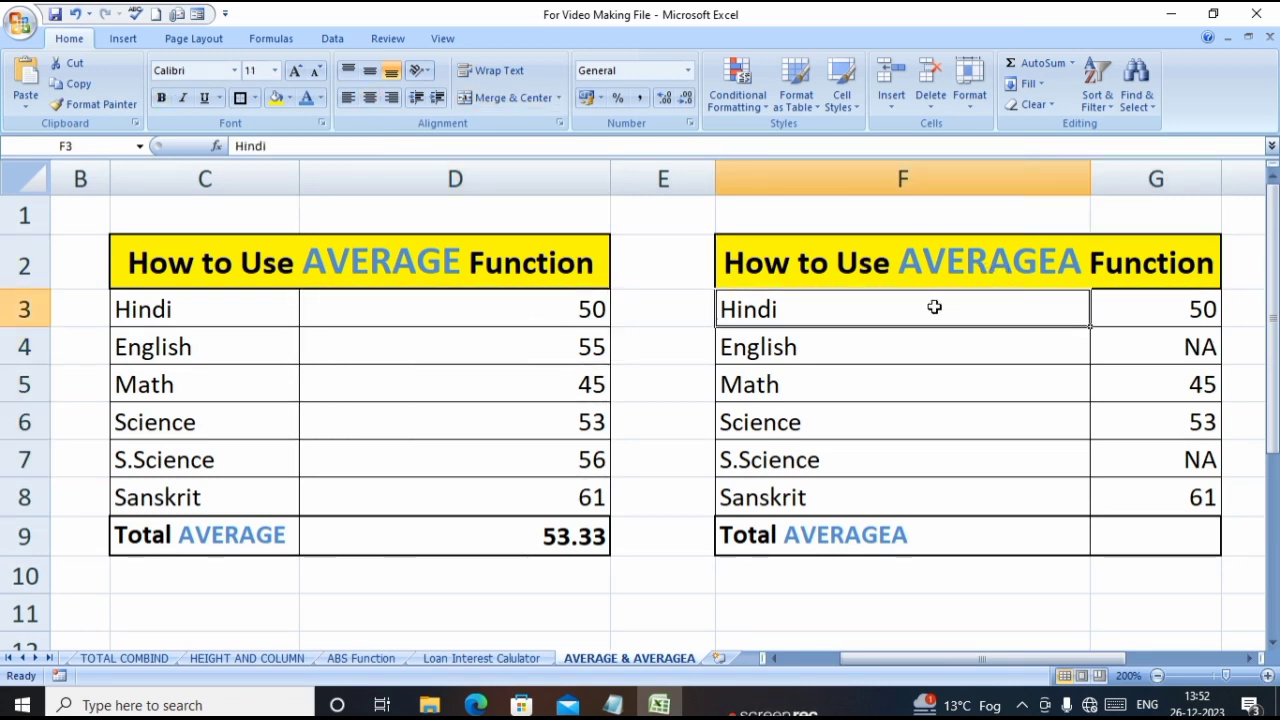
key("Right")
key("Down")
key("Down")
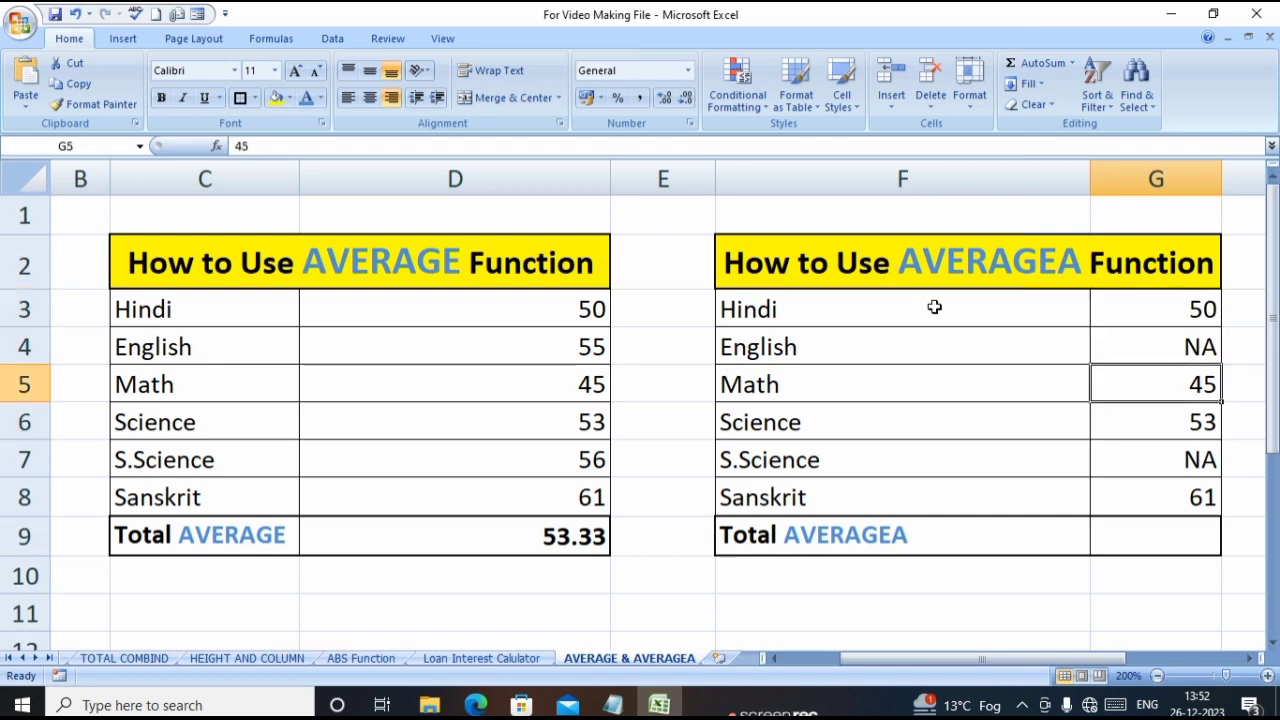
key("Up")
key("Left")
key("Right")
key("Down")
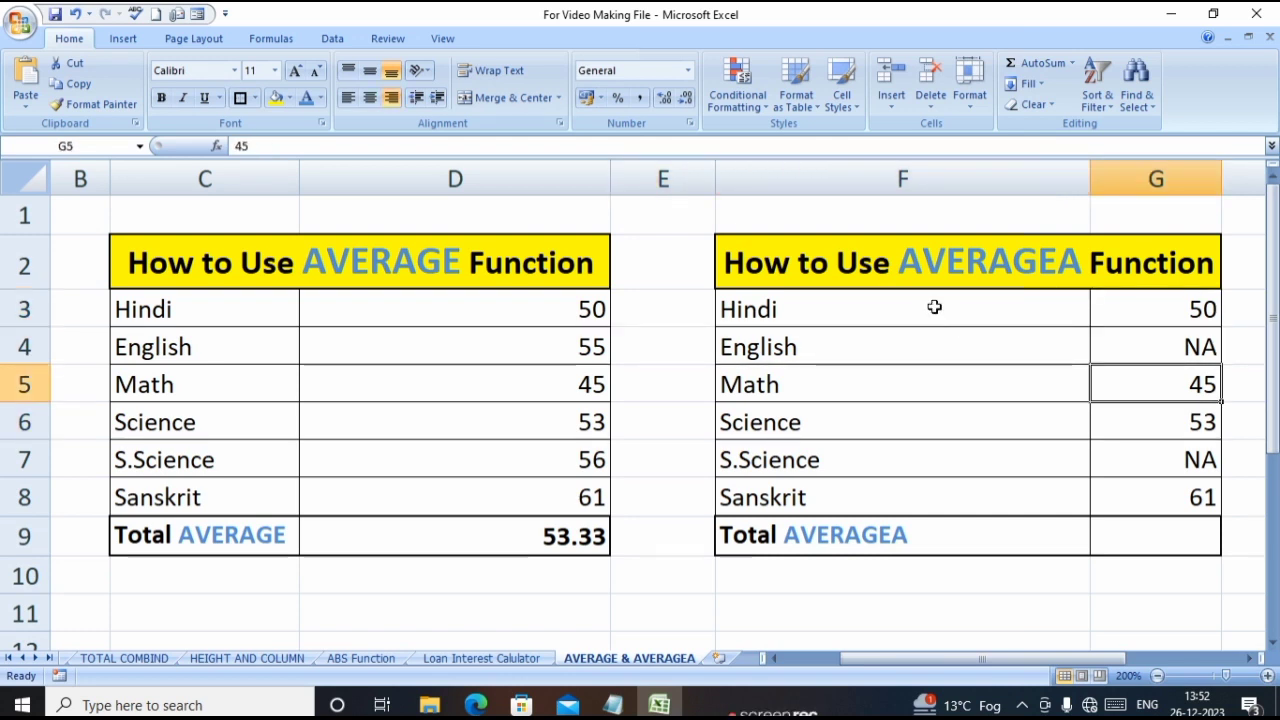
key("Down")
key("Down")
key("Up")
key("Up")
key("Up")
key("Down")
key("Down")
key("Down")
key("Down")
key("Up")
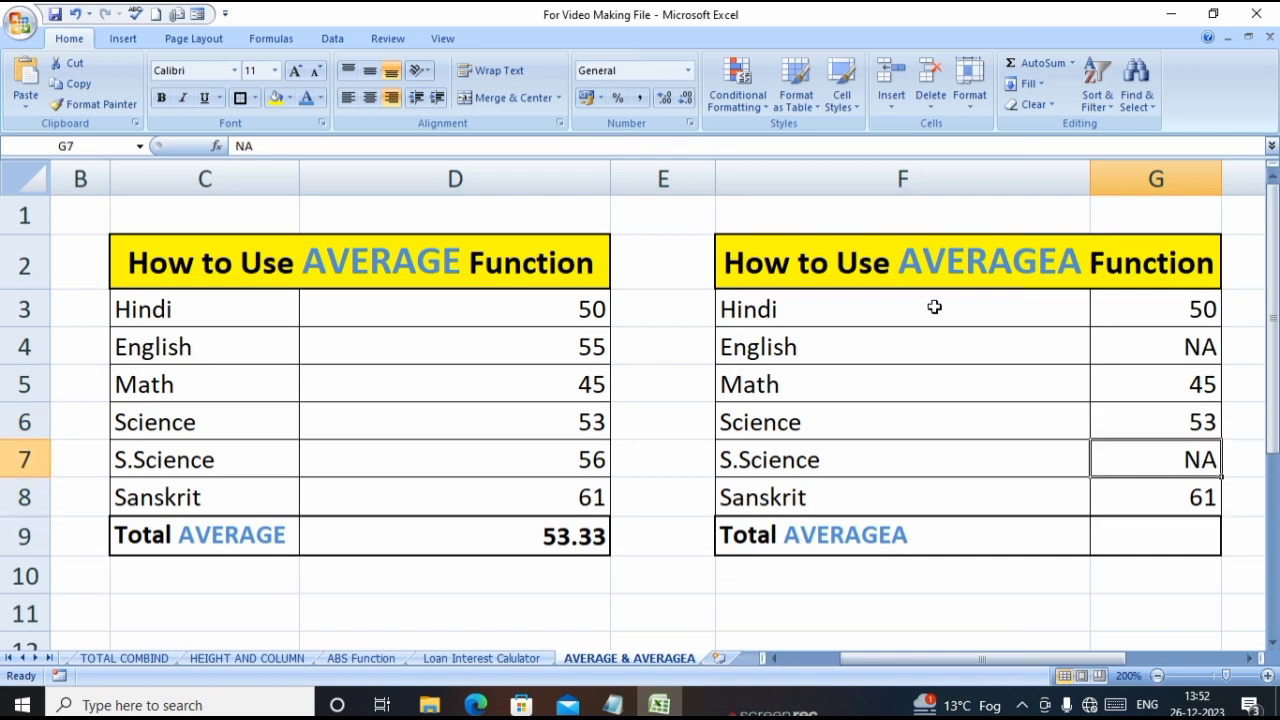
key("Up")
key("Up")
key("Up")
key("Left")
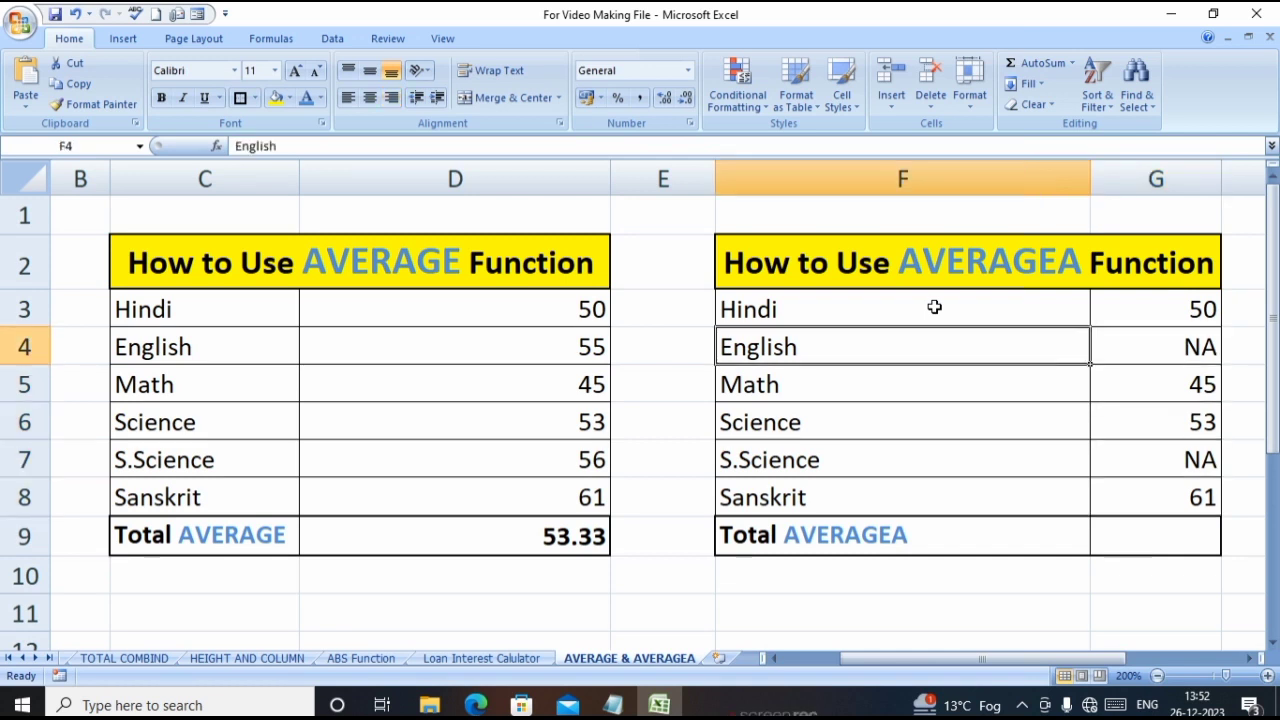
Inspect the English row of the AVERAGEA table, checking the subject name in F4 against its NA entry in G4.
key("Right")
key("Left")
key("Right")
key("Left")
key("Right")
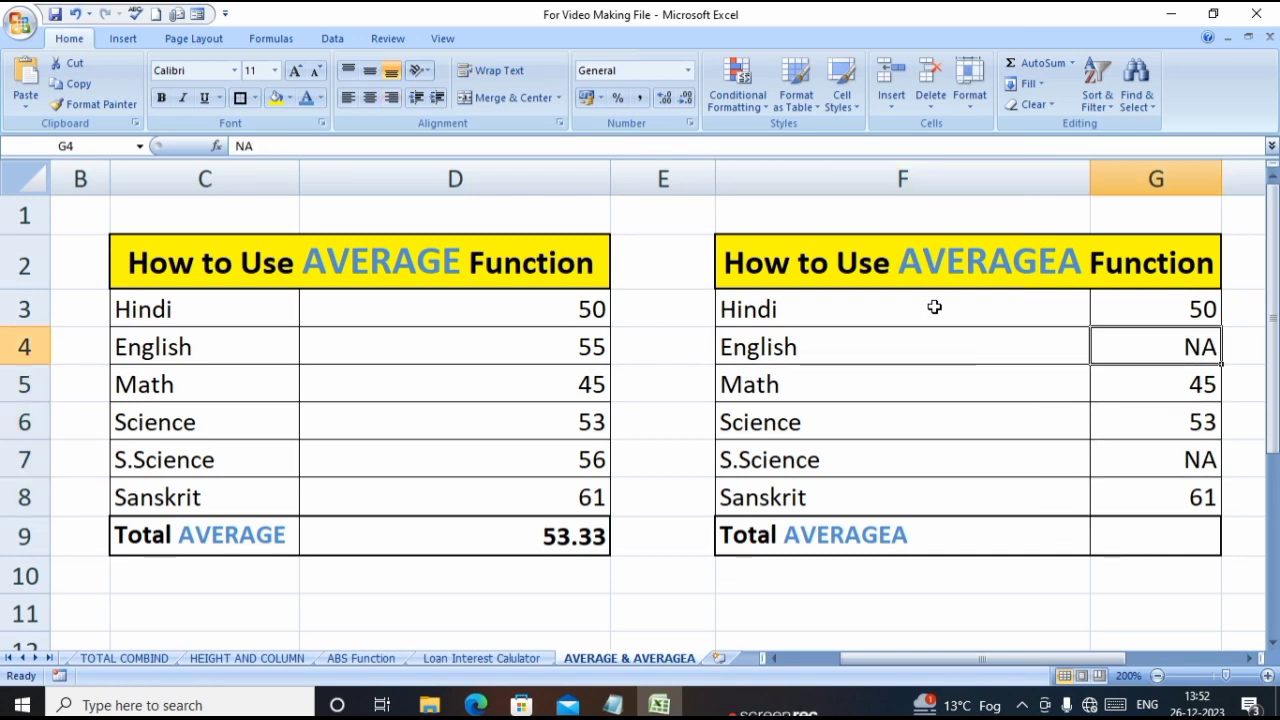
key("Left")
key("Right")
key("Left")
key("Right")
Go through the AVERAGEA table's marks and NA entries in column G down to the Total AVERAGEA cell G9.
key("Down")
key("Down")
key("Up")
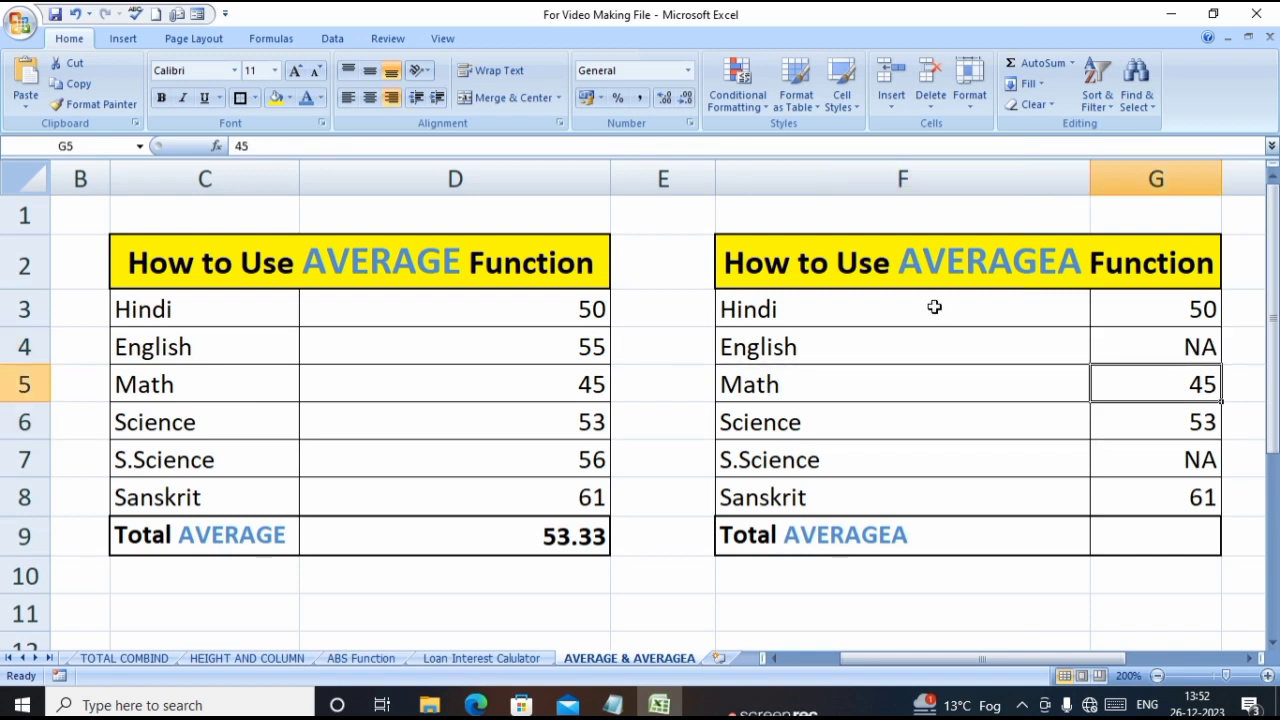
key("Up")
key("Down")
key("Down")
key("Down")
key("Up")
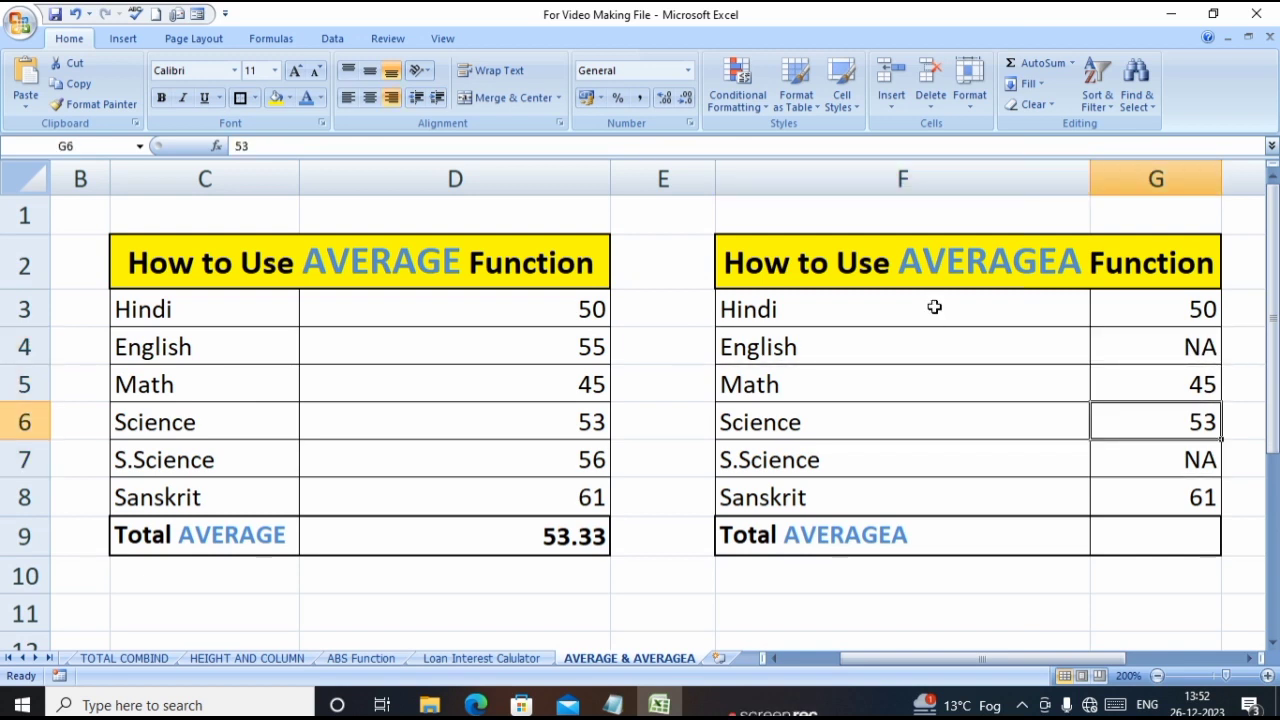
key("Up")
key("Down")
key("Down")
key("Down")
key("Up")
key("Up")
key("Up")
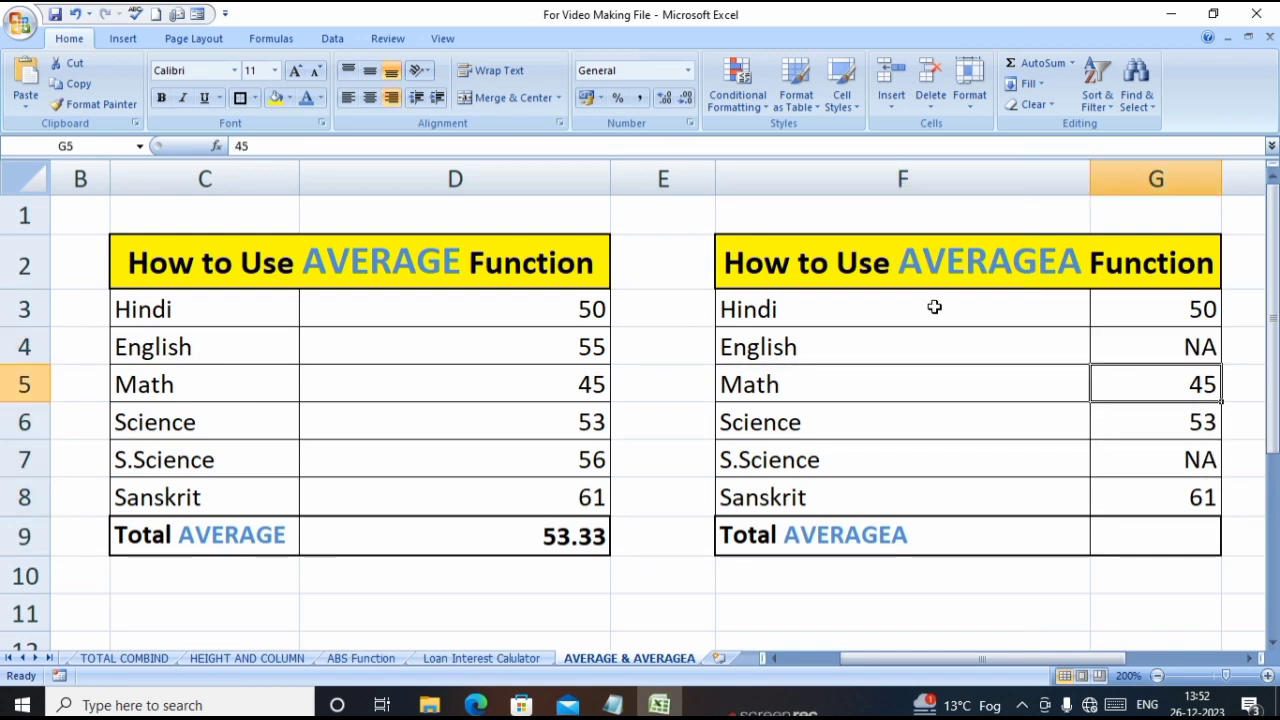
key("Up")
key("Up")
key("Down")
key("Up")
key("Down")
key("Down")
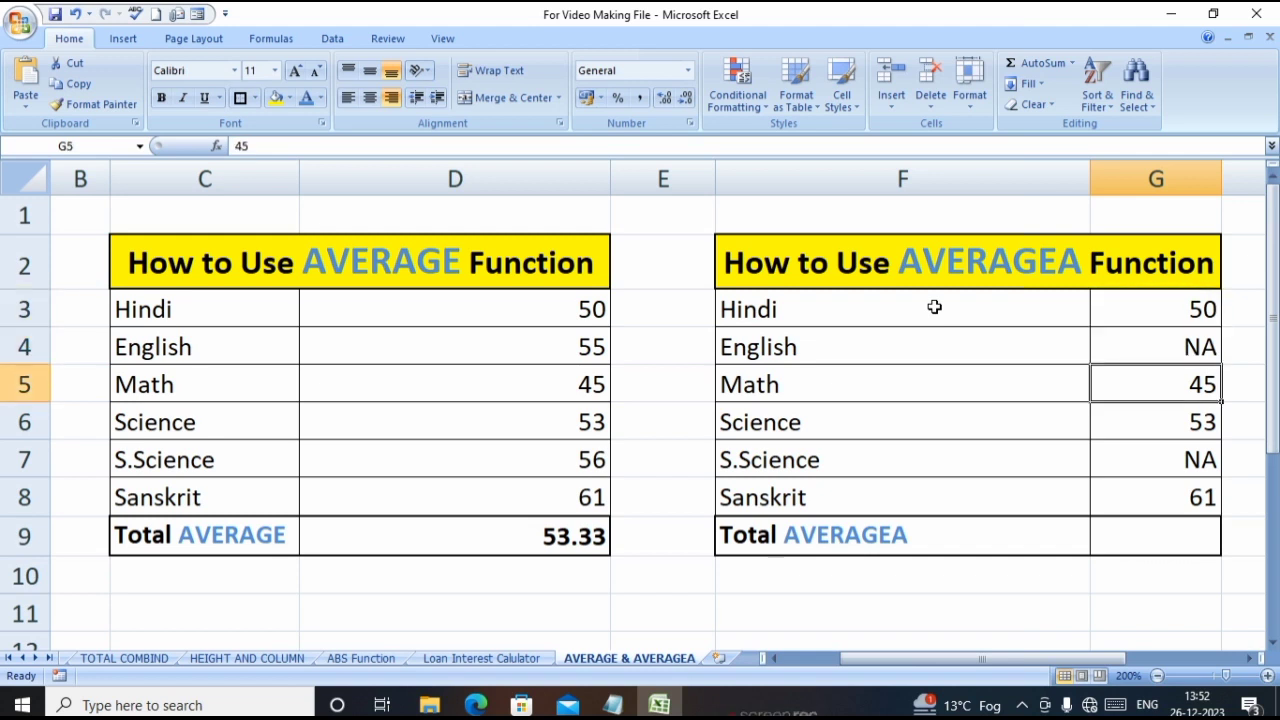
key("Down")
key("Down")
key("Down")
key("Down")
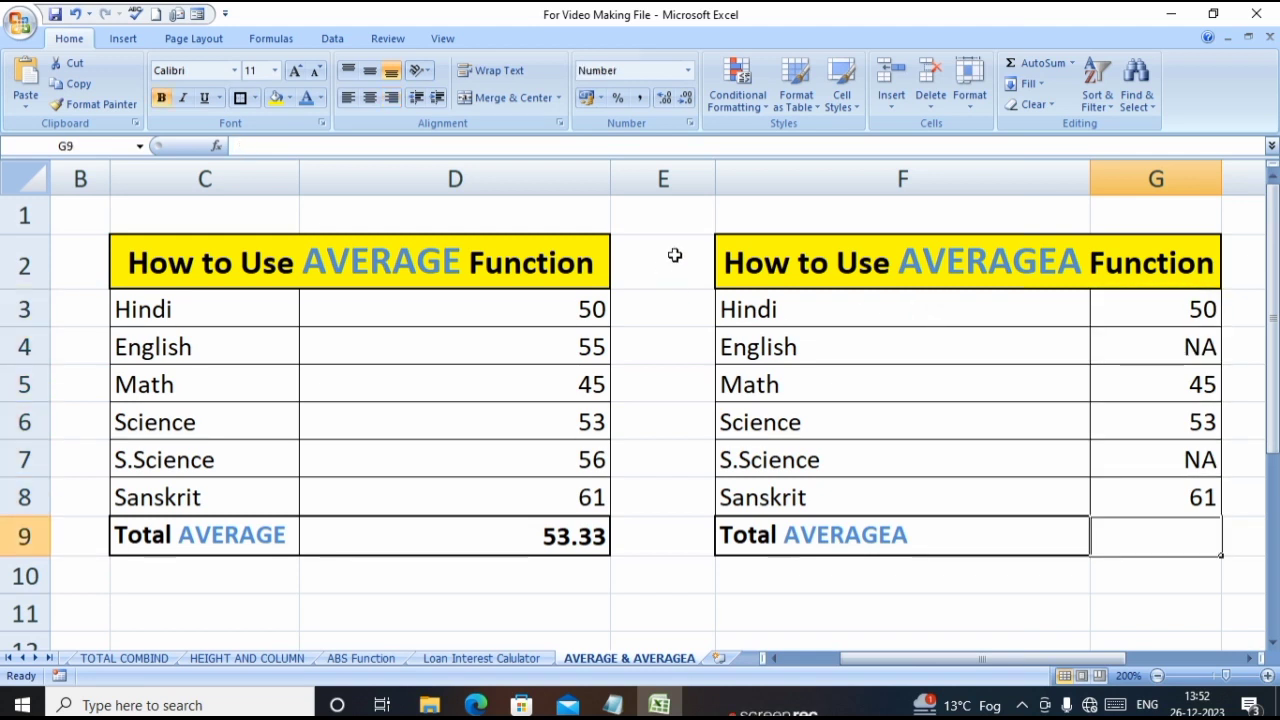
Compare the all-numeric marks in D3:D8 with the mix of numbers and NA text in column G.
left_click(578, 322)
left_click(567, 491)
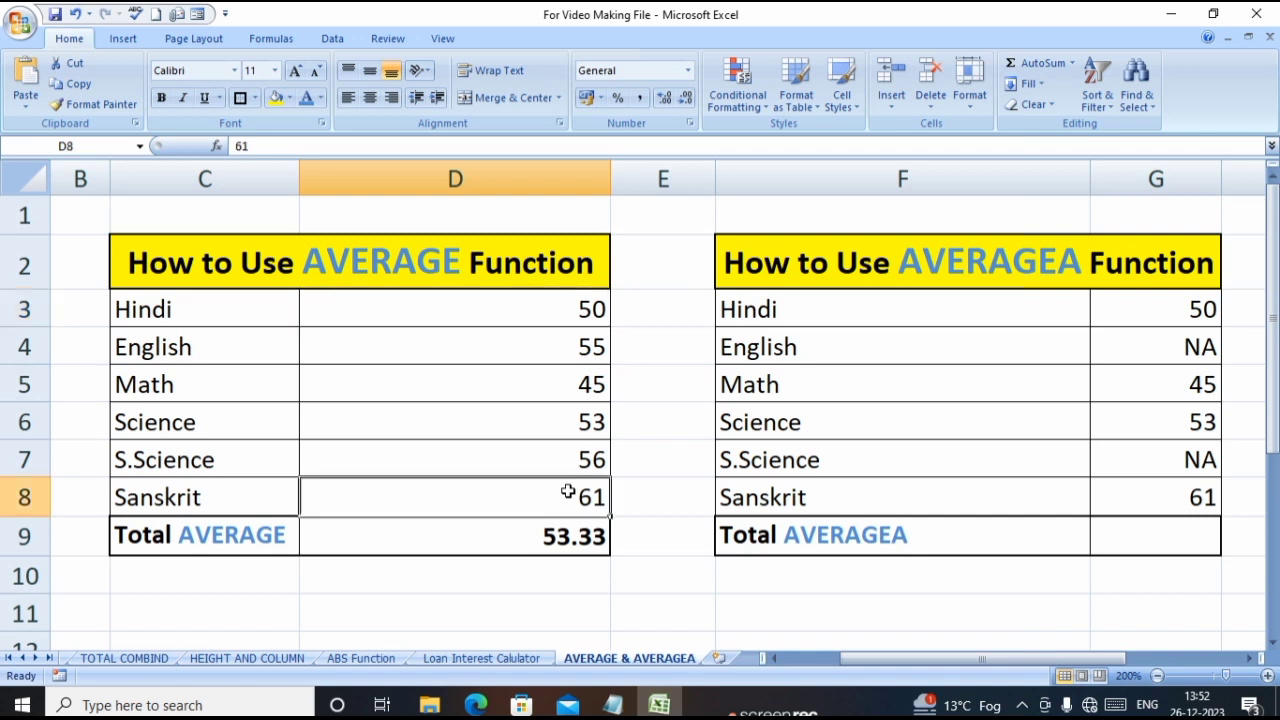
left_click(543, 317)
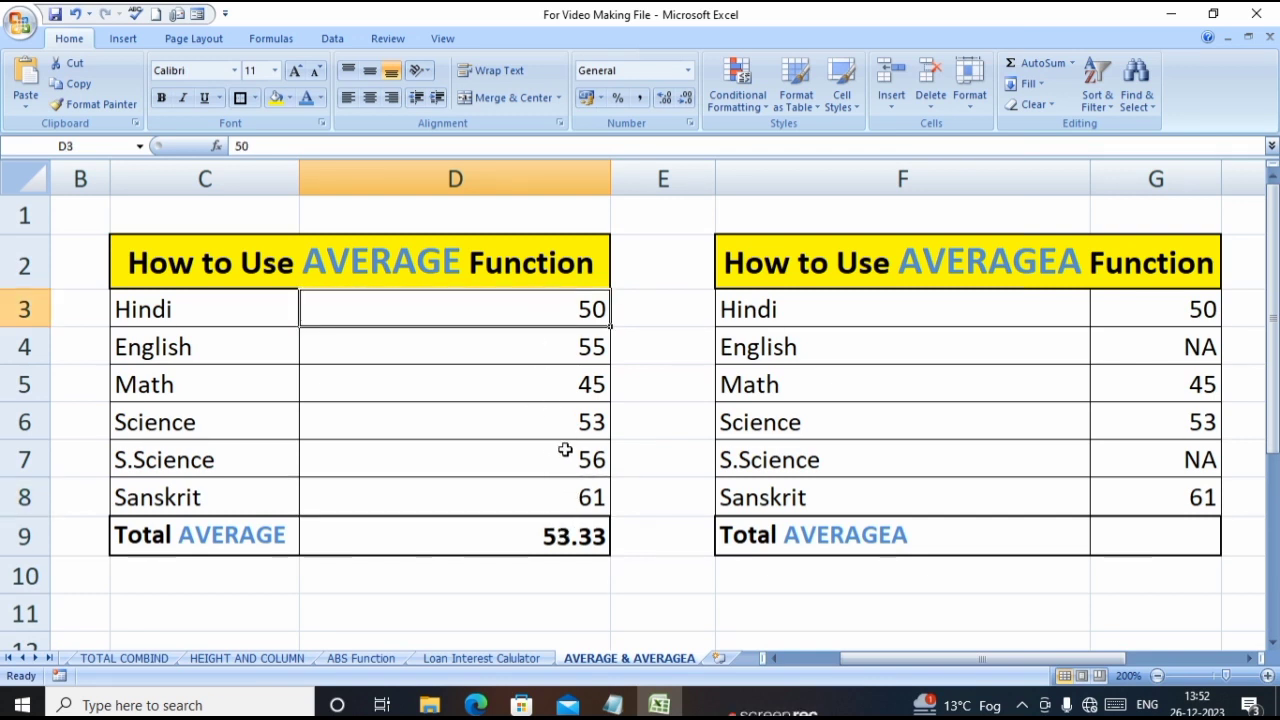
left_click(1190, 323)
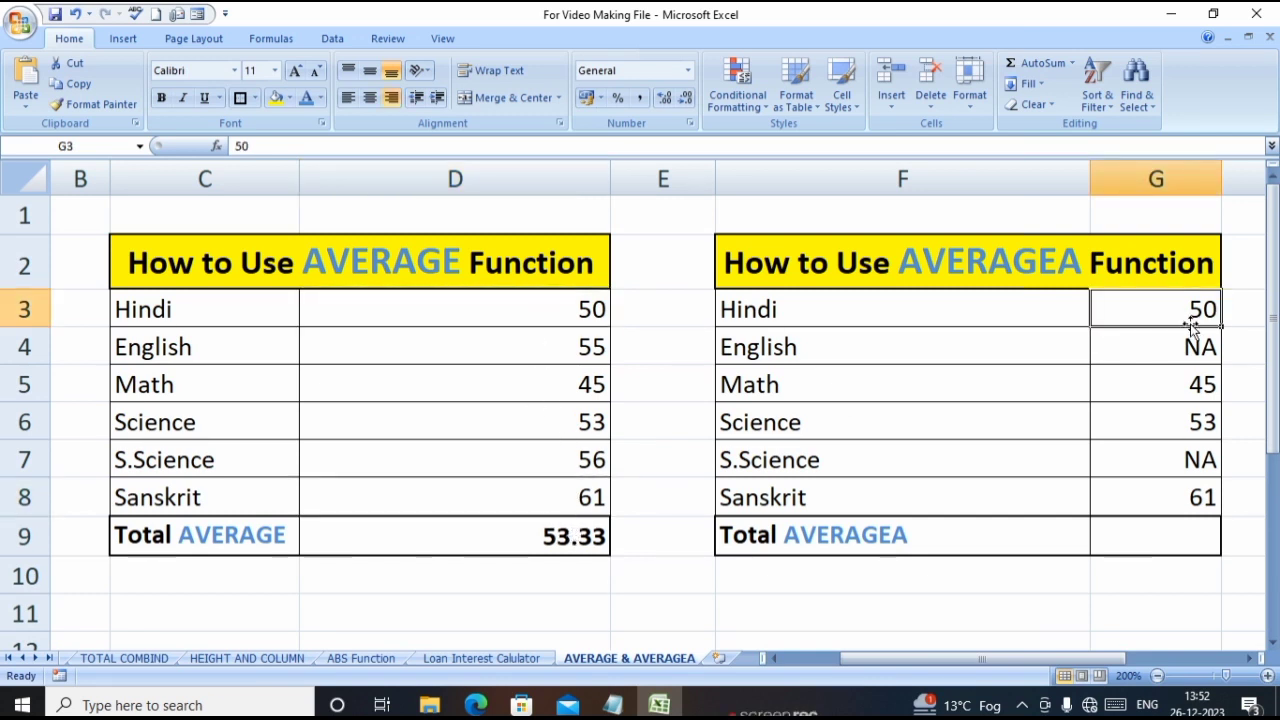
key("Down")
key("Up")
key("Down")
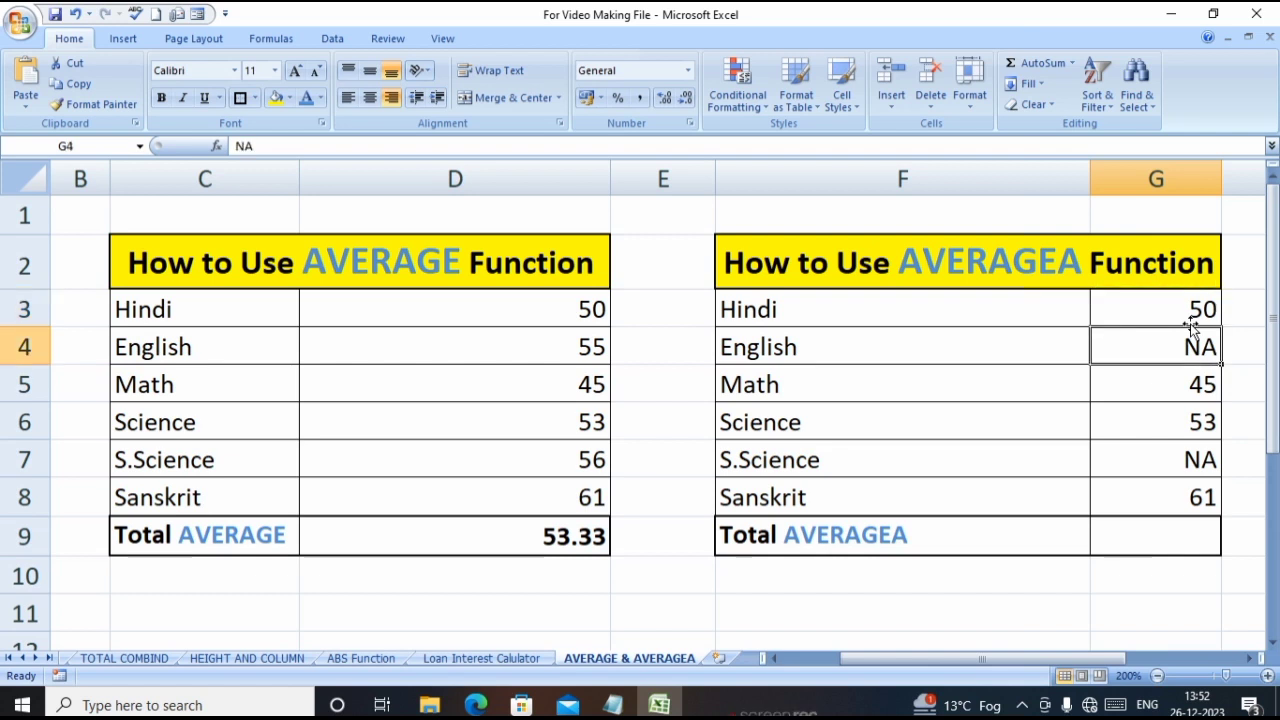
key("Down")
key("Down")
key("Down")
key("Up")
key("Up")
key("Up")
key("Down")
key("Down")
key("Up")
key("Up")
key("Up")
key("Down")
key("Down")
key("Up")
key("Up")
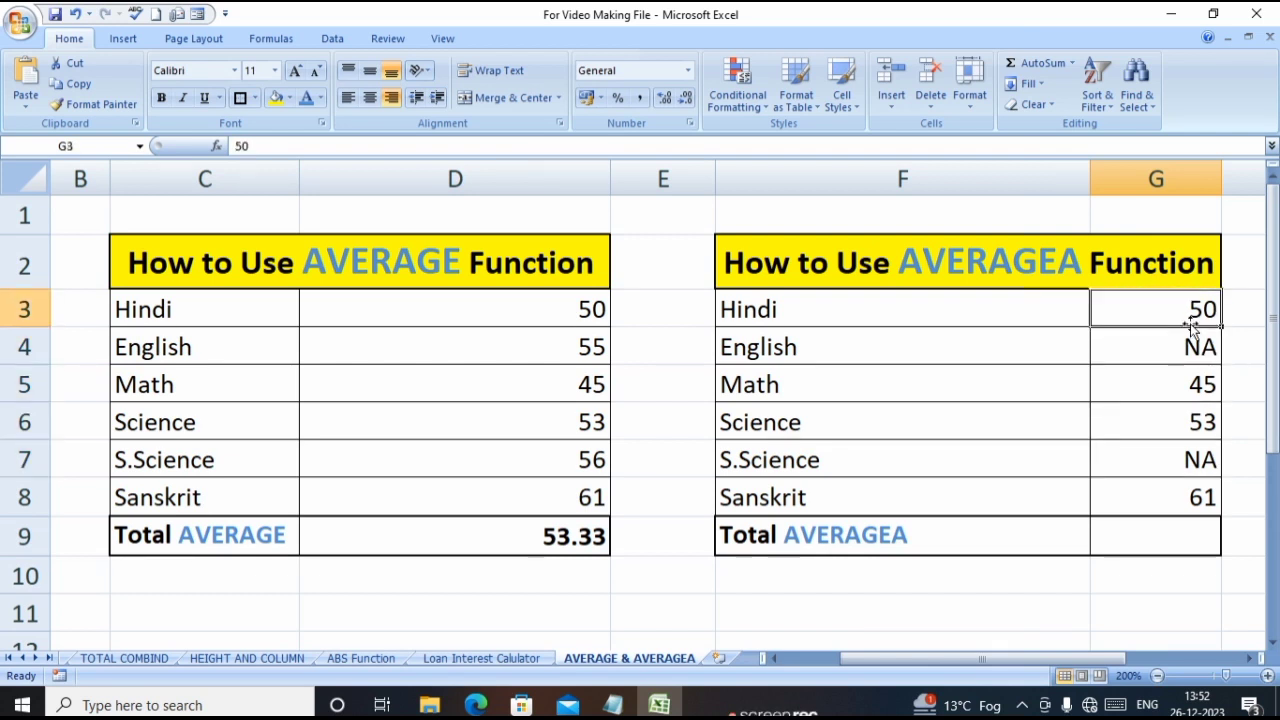
Enter the formula =AVERAGEA(G3:G8) in the Total AVERAGEA cell G9.
key("Down")
key("Down")
key("Down")
key("Down")
key("Down")
key("Down")
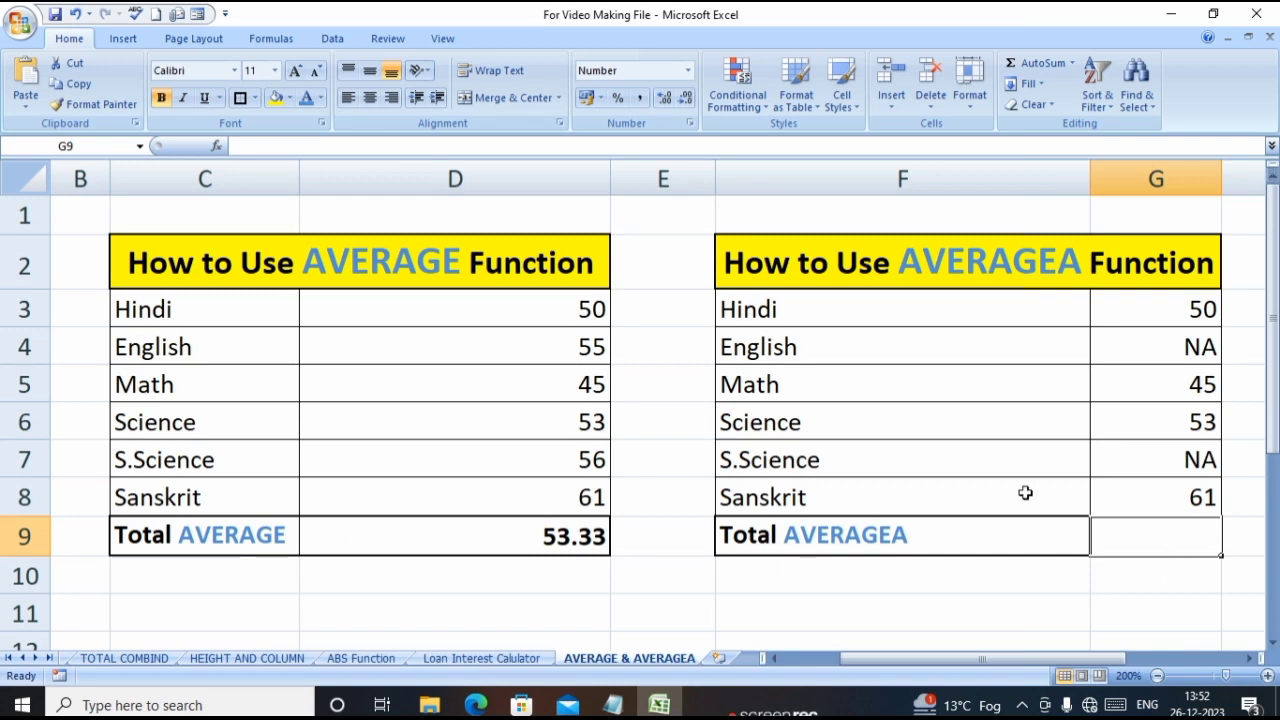
type("=ave")
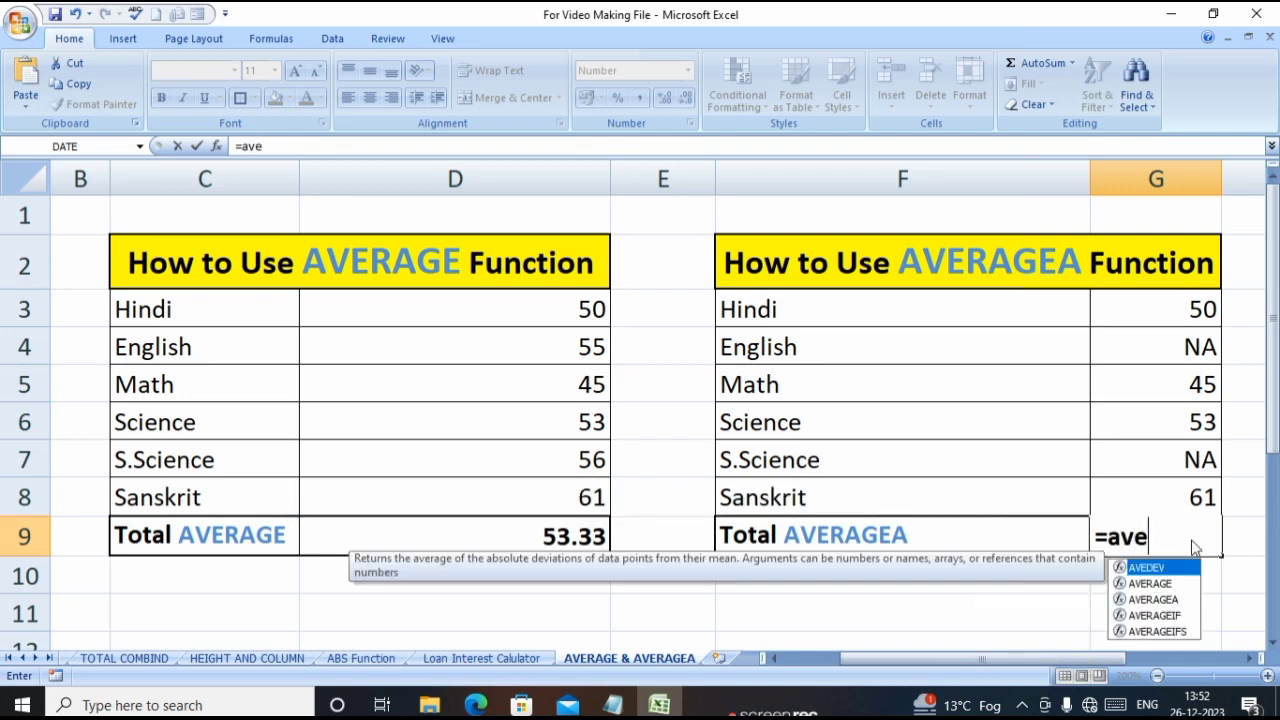
key("Down")
key("Down")
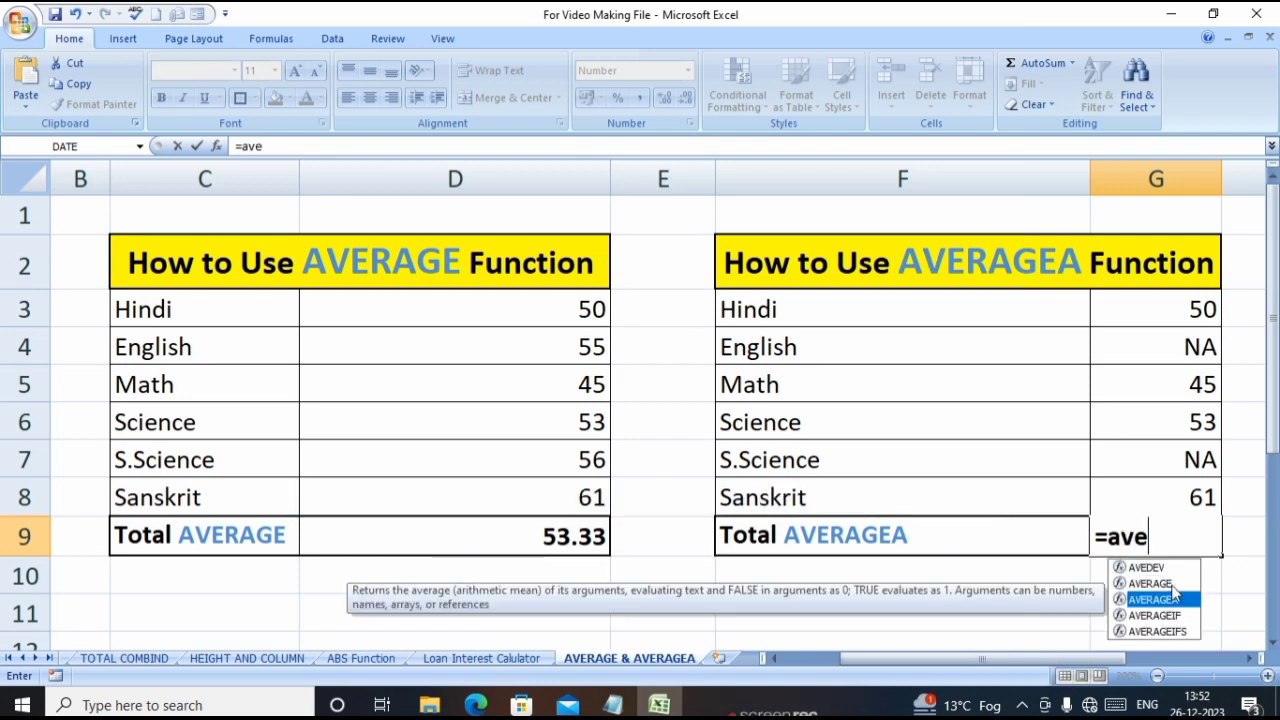
double_click(1169, 599)
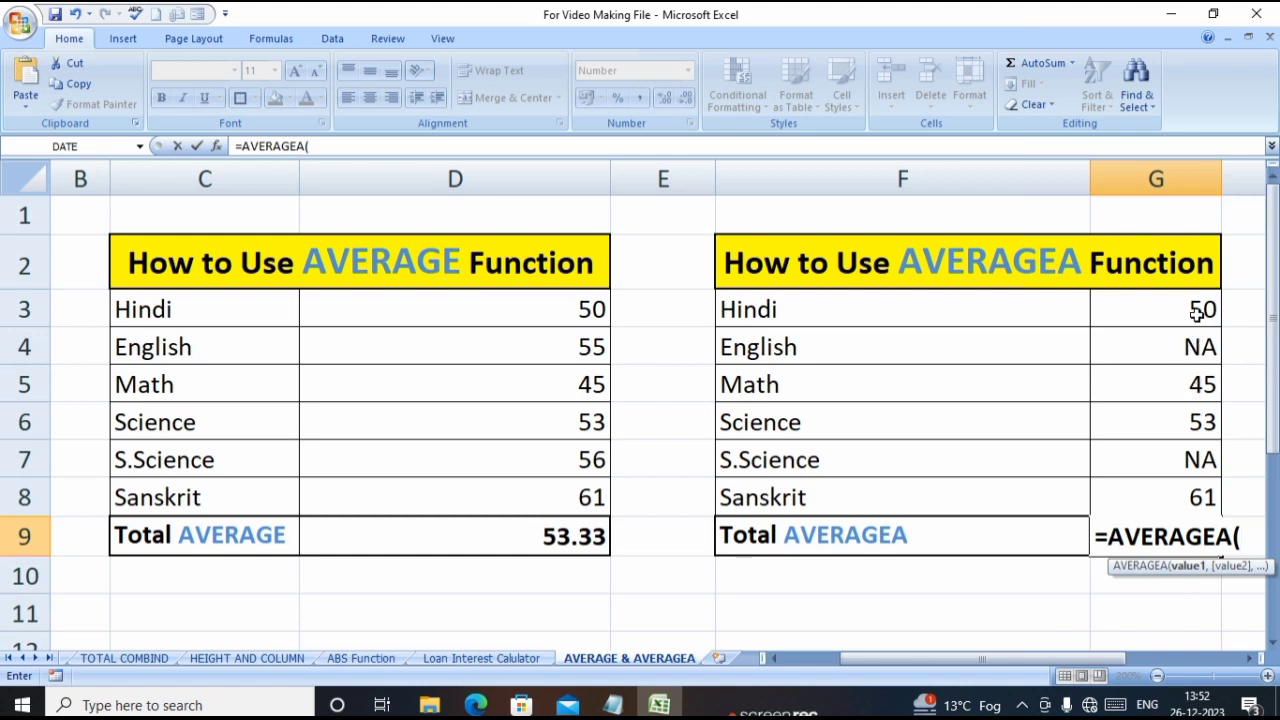
left_click_drag(1197, 314, 1210, 495)
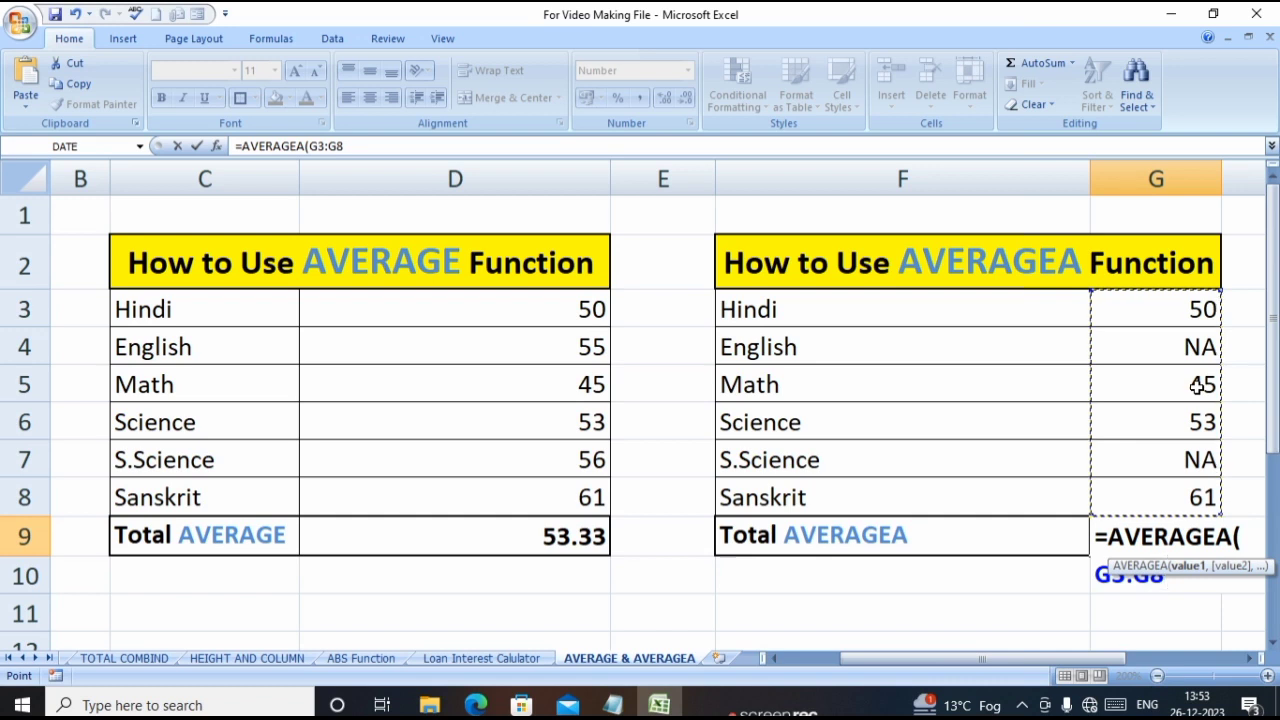
type(")")
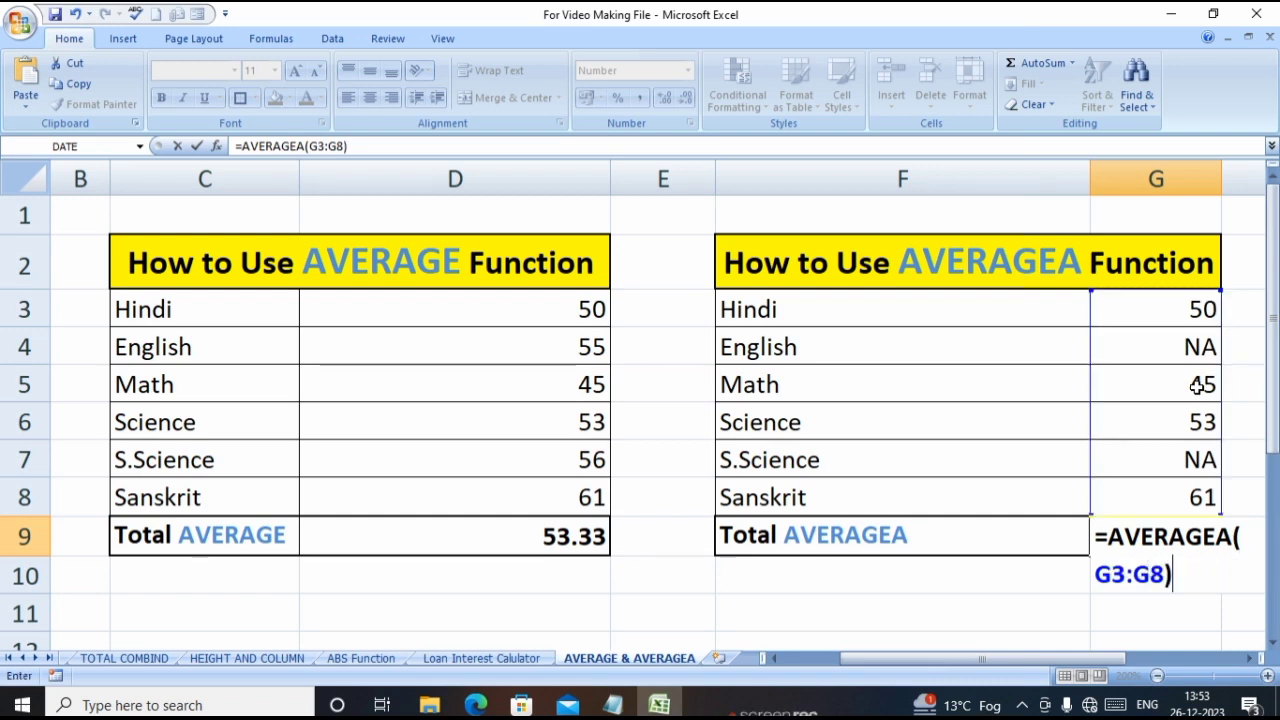
key("Return")
Confirm the AVERAGEA formula in G9 and compare its result with the English and Math entries in G4 and G5.
left_click(1176, 533)
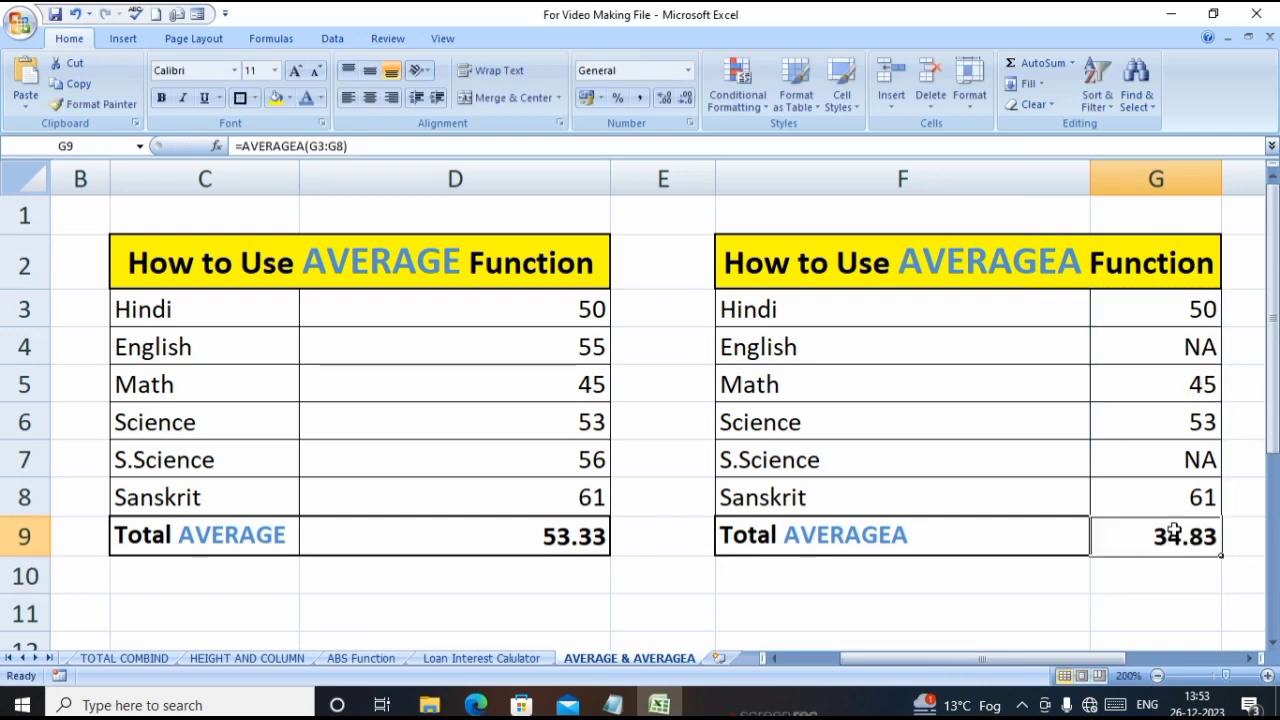
left_click(1188, 347)
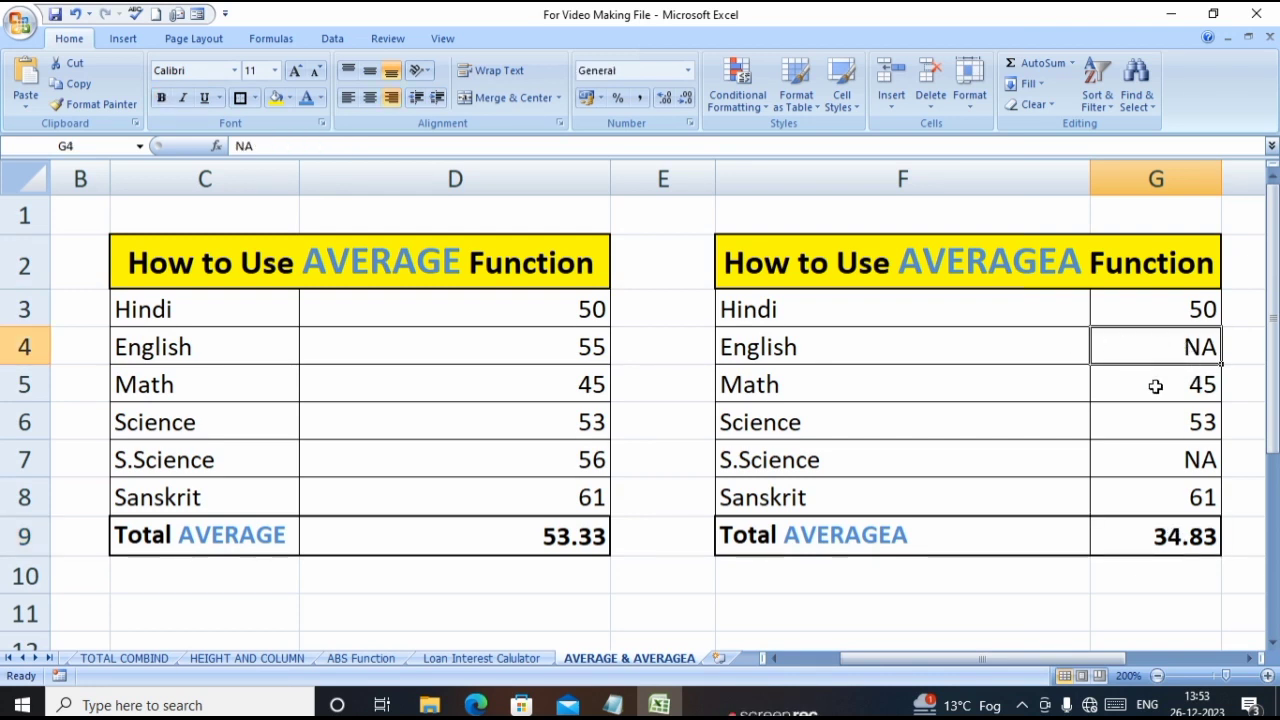
left_click(1155, 385)
Replace the NA entries for English in G4 and S.Science in G7 with 0.
left_click(1152, 351)
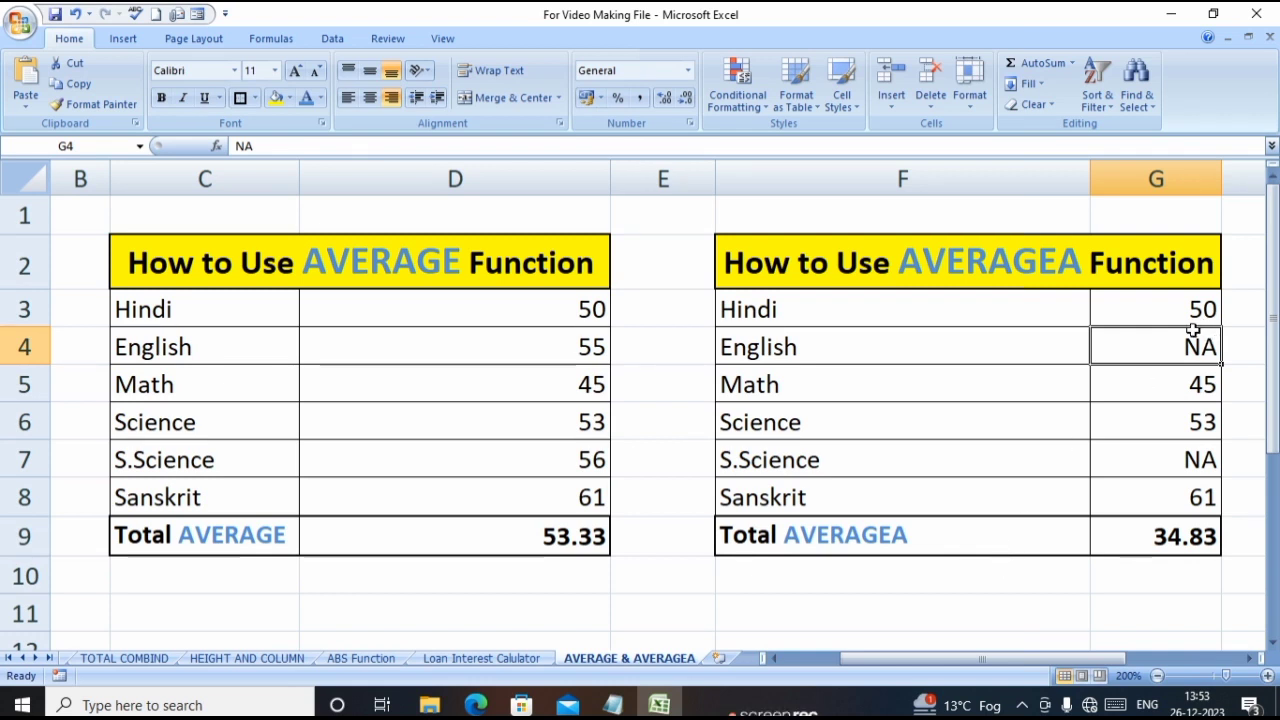
type("0")
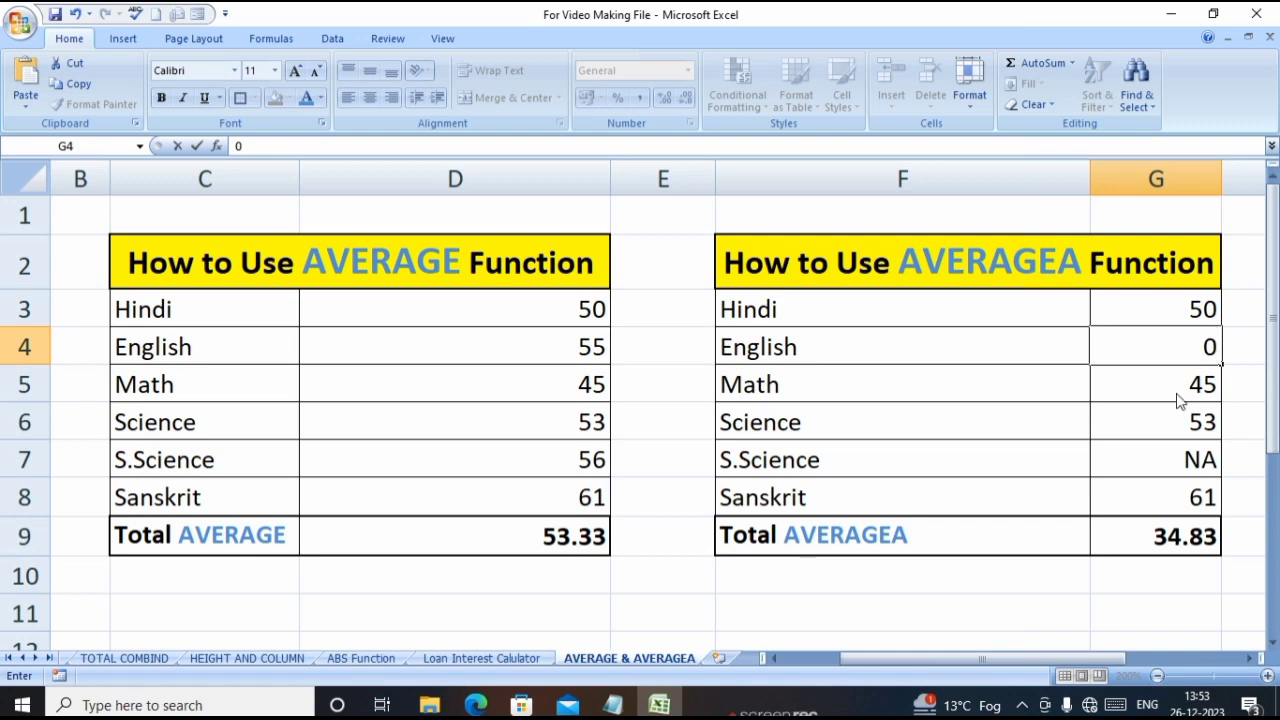
key("Return")
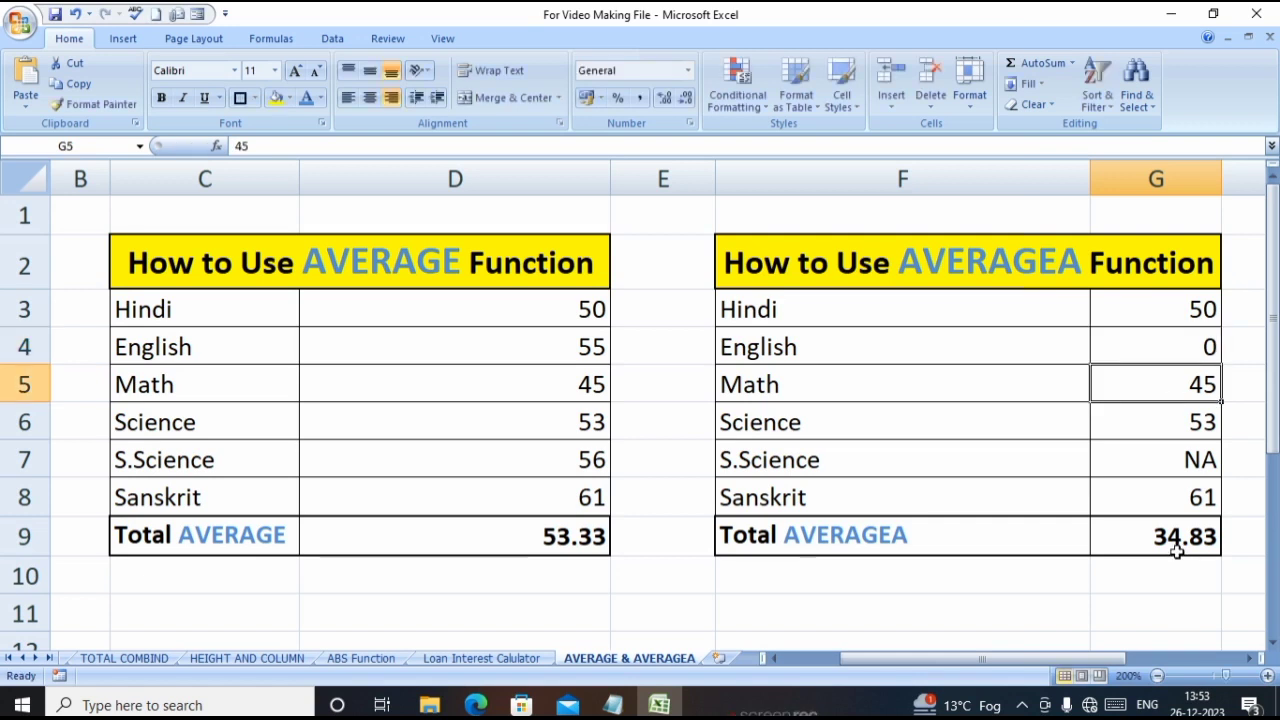
left_click(1213, 460)
type("0")
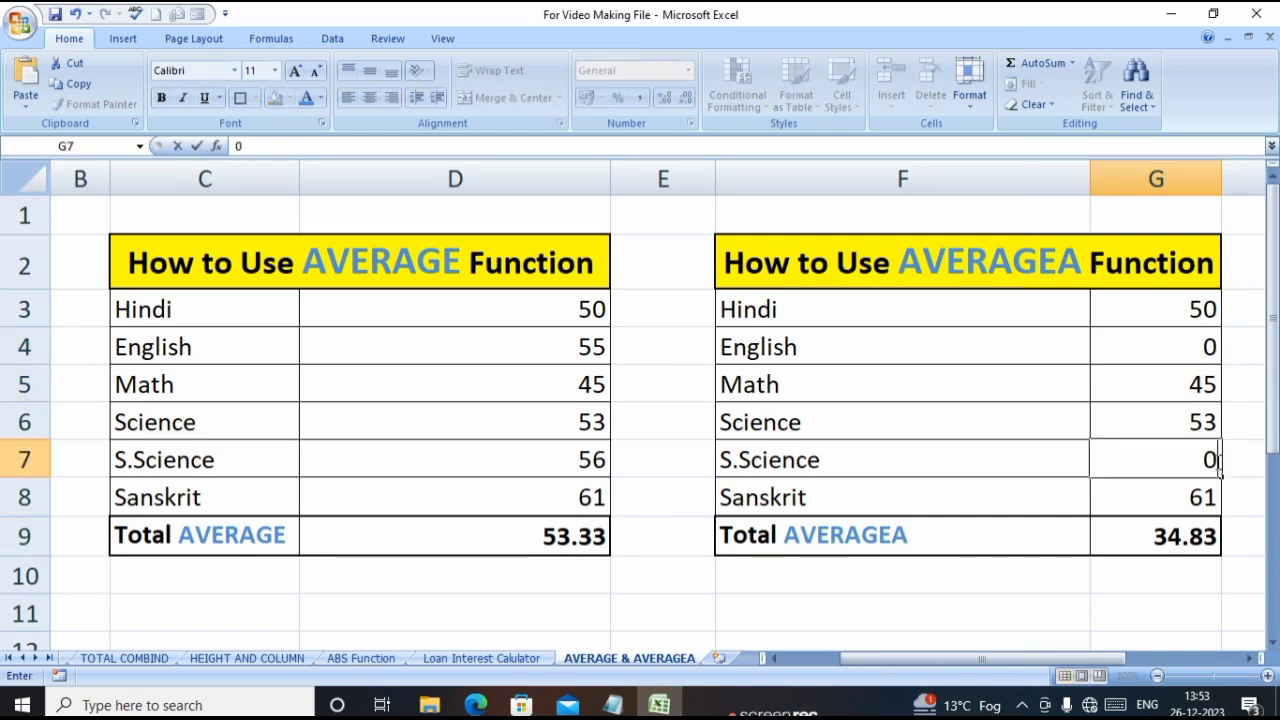
key("Return")
Change the English mark in G4 and the S.Science mark in G7 to 1.
left_click(1209, 346)
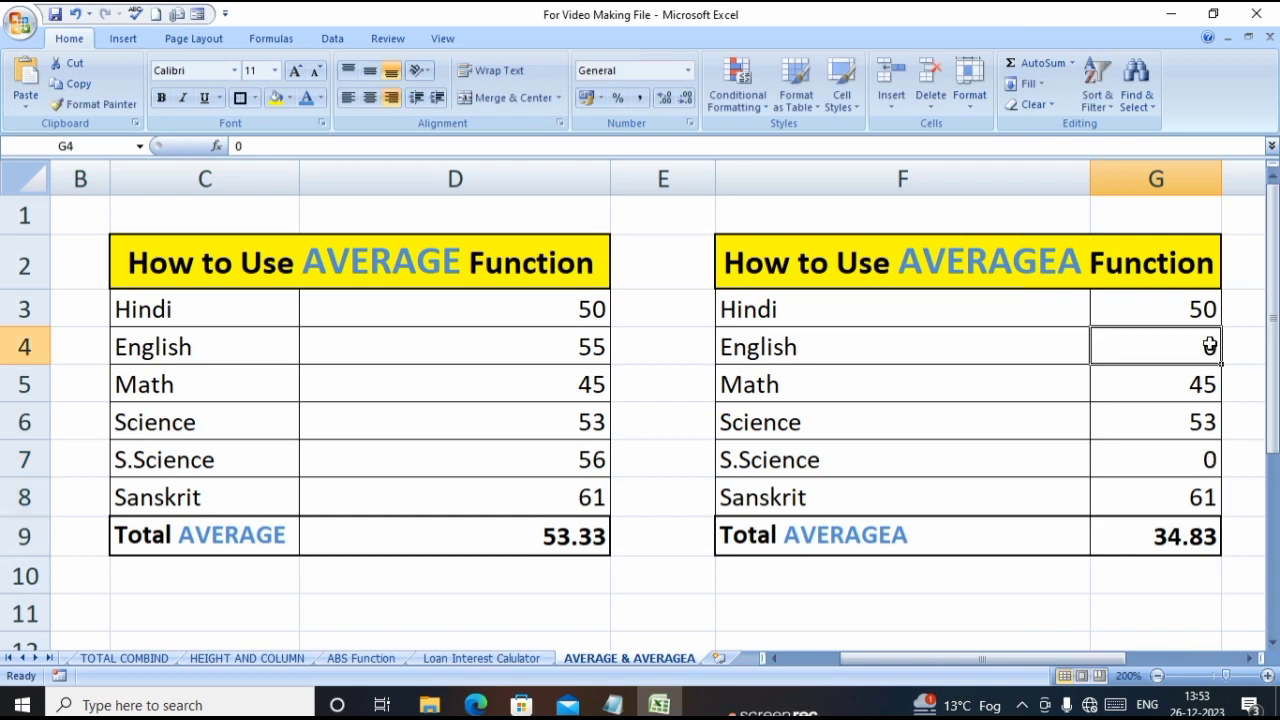
type("1")
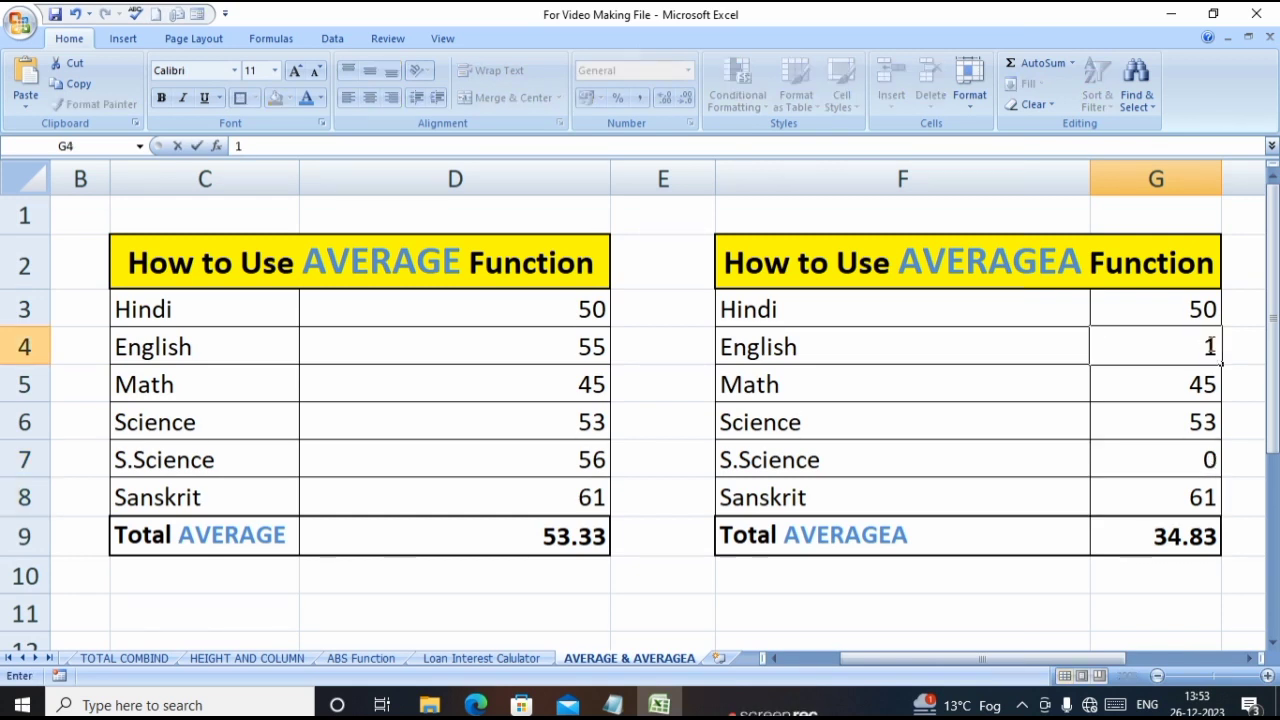
key("Return")
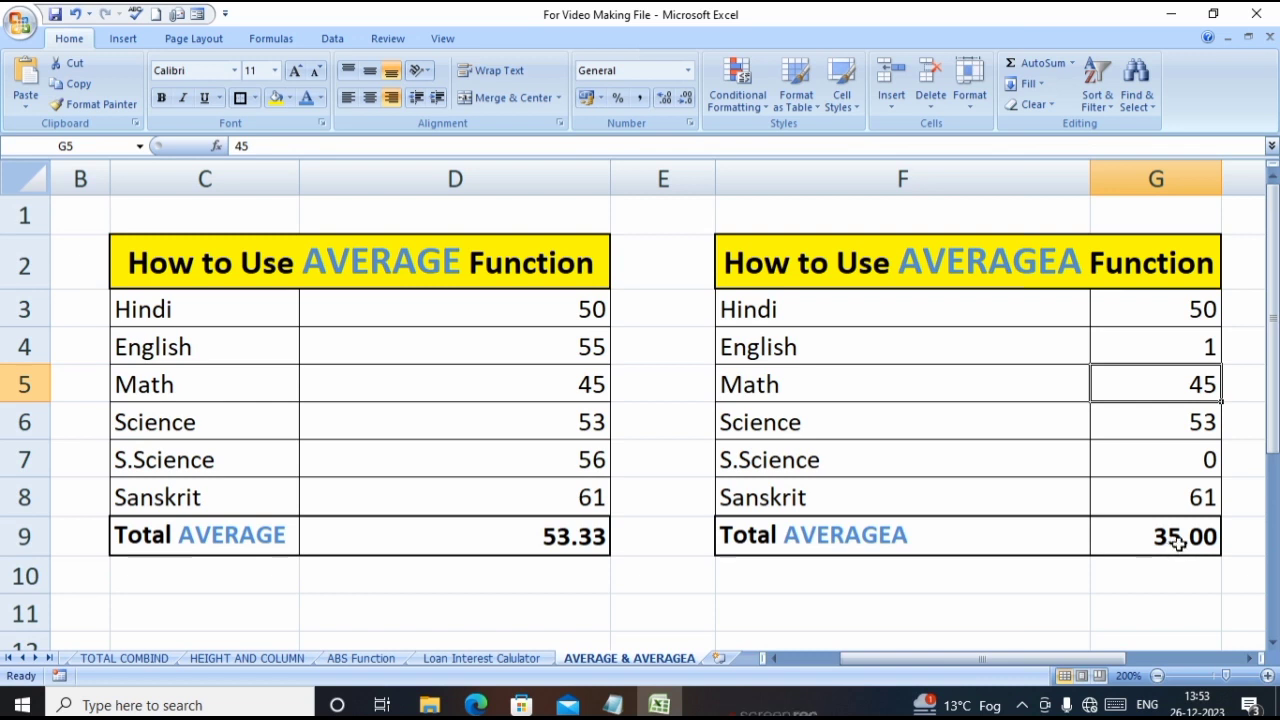
left_click(1198, 461)
type("1")
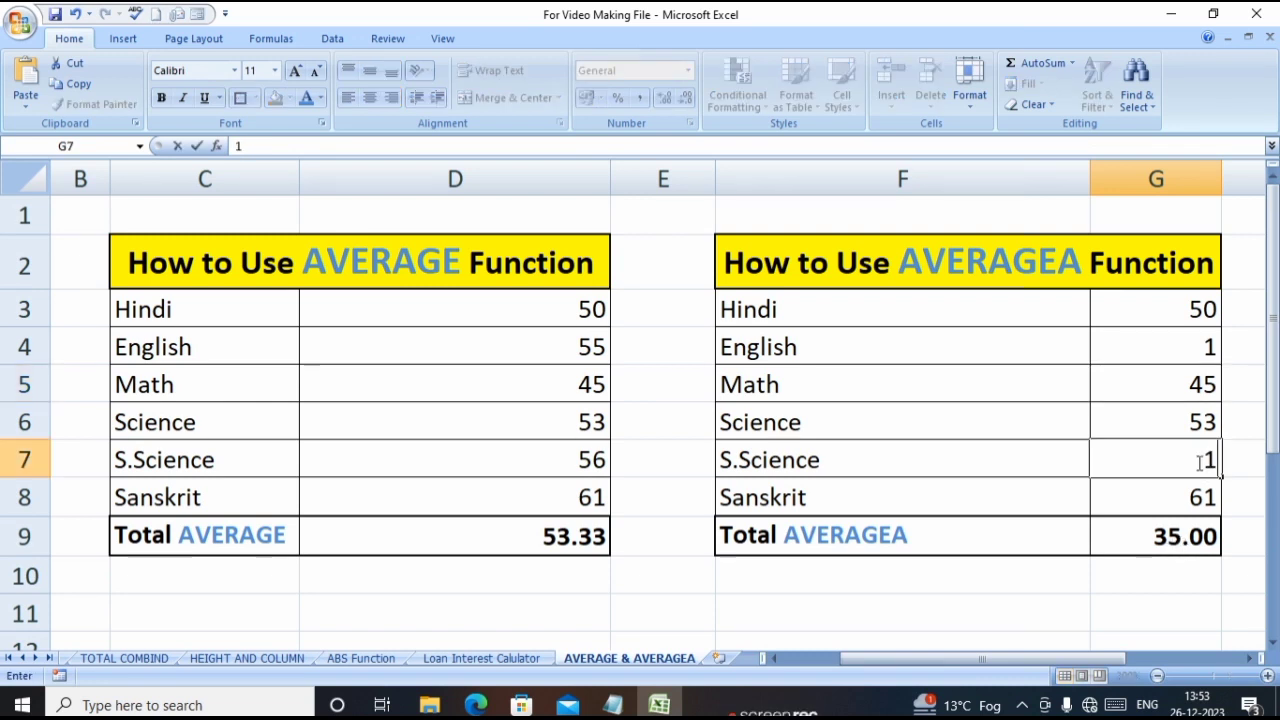
key("Return")
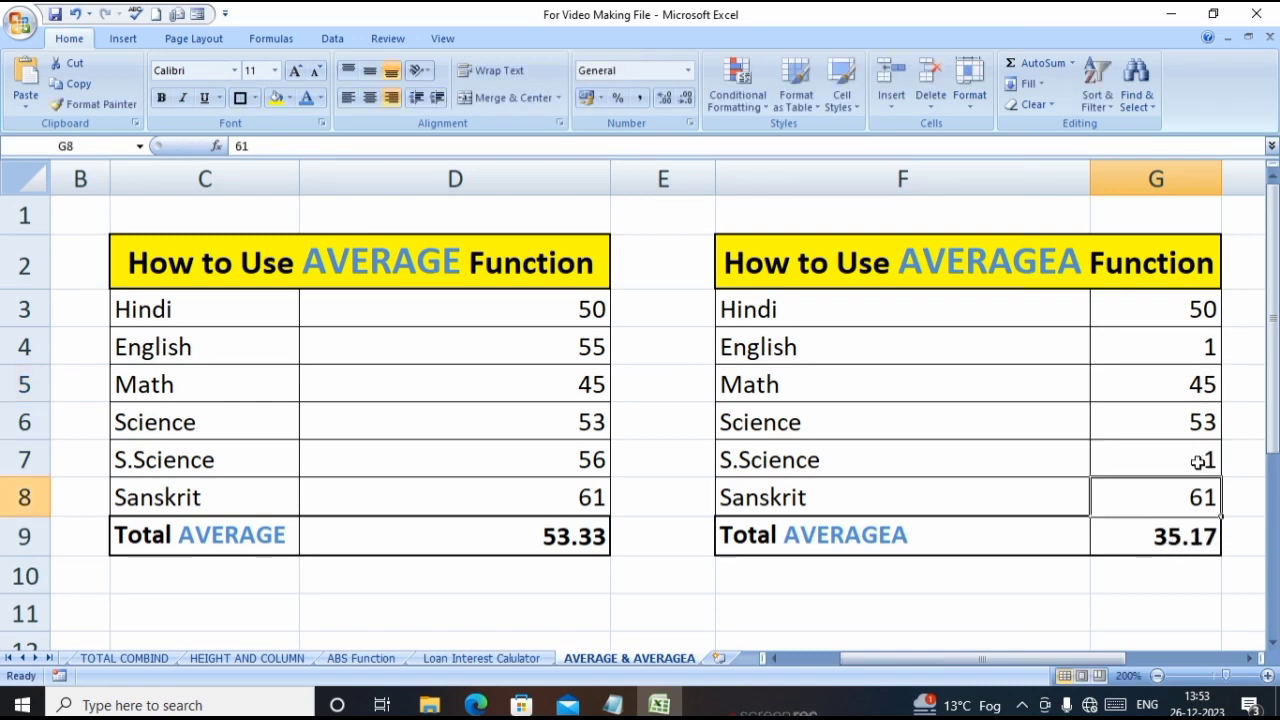
Enter the text NA in uppercase as the English mark in G4.
left_click(1207, 343)
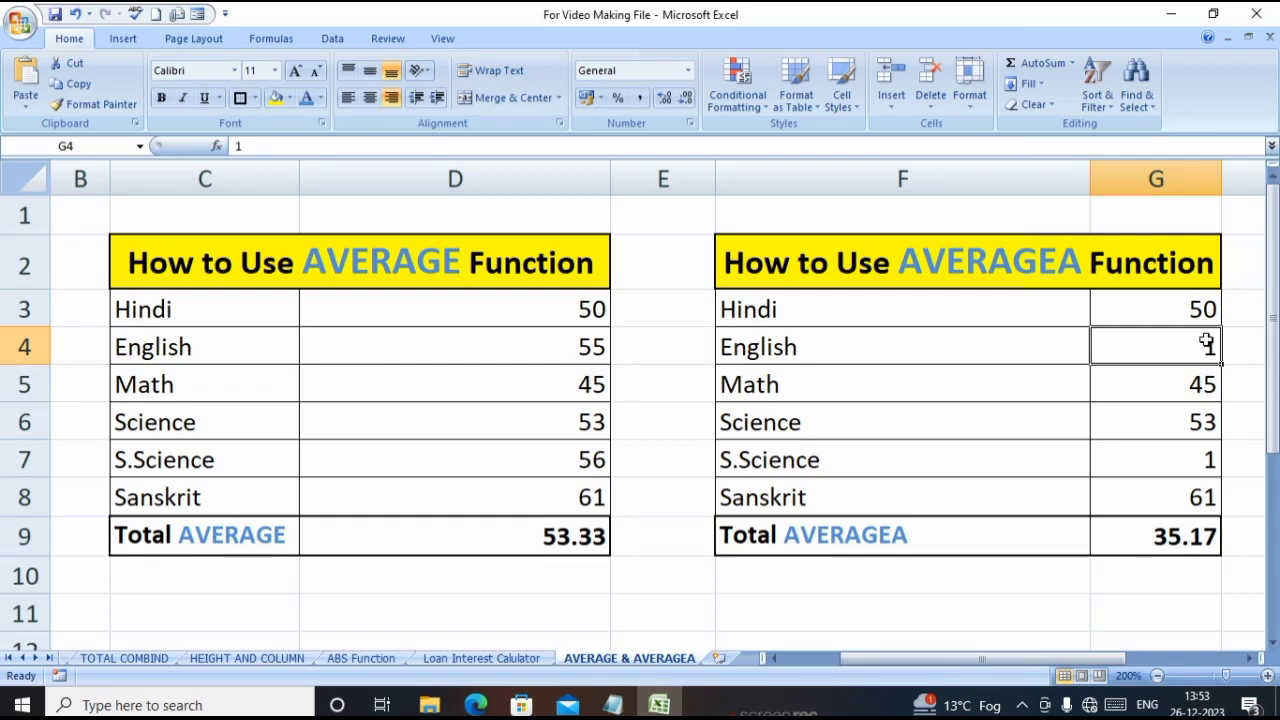
type("na")
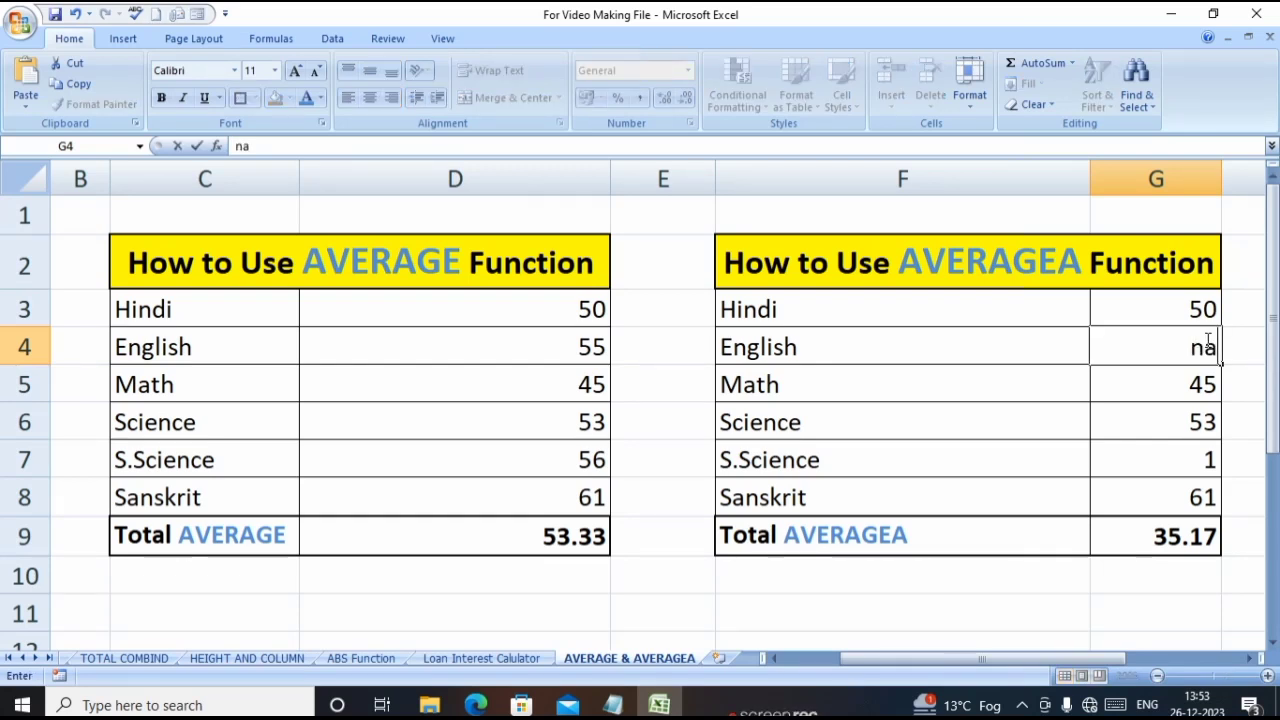
key("Left")
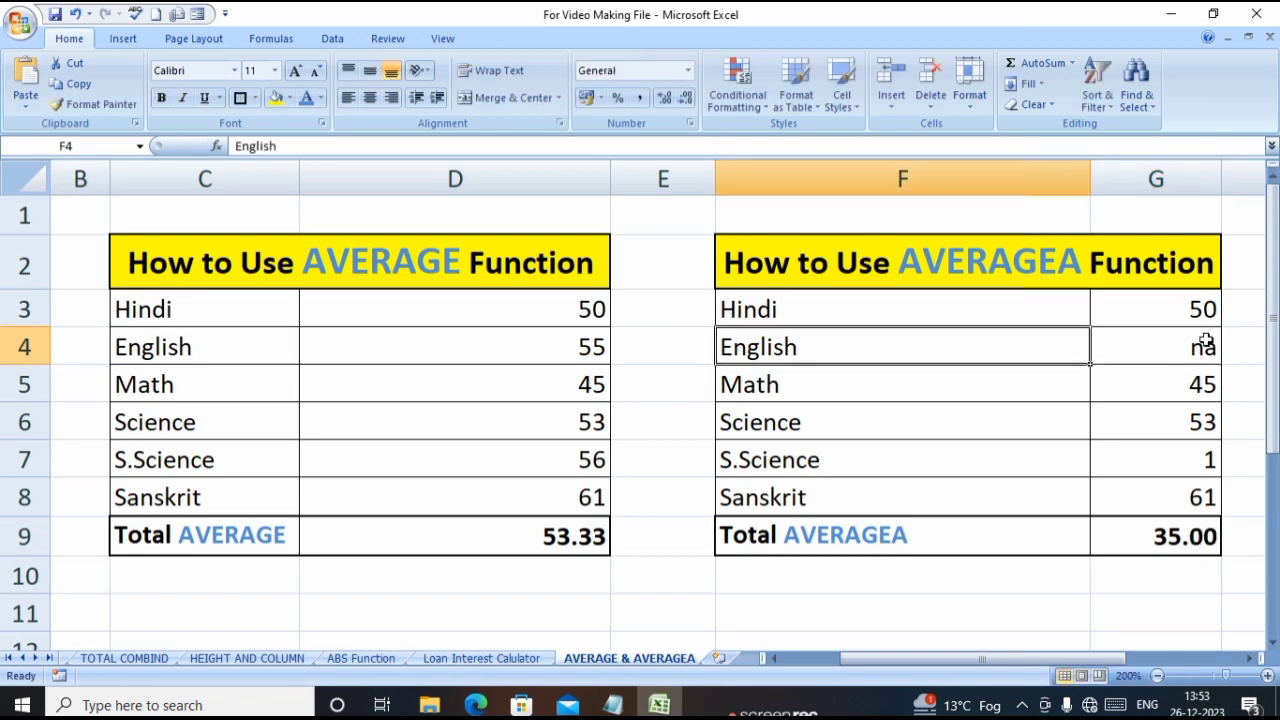
left_click(1206, 341)
type("NA")
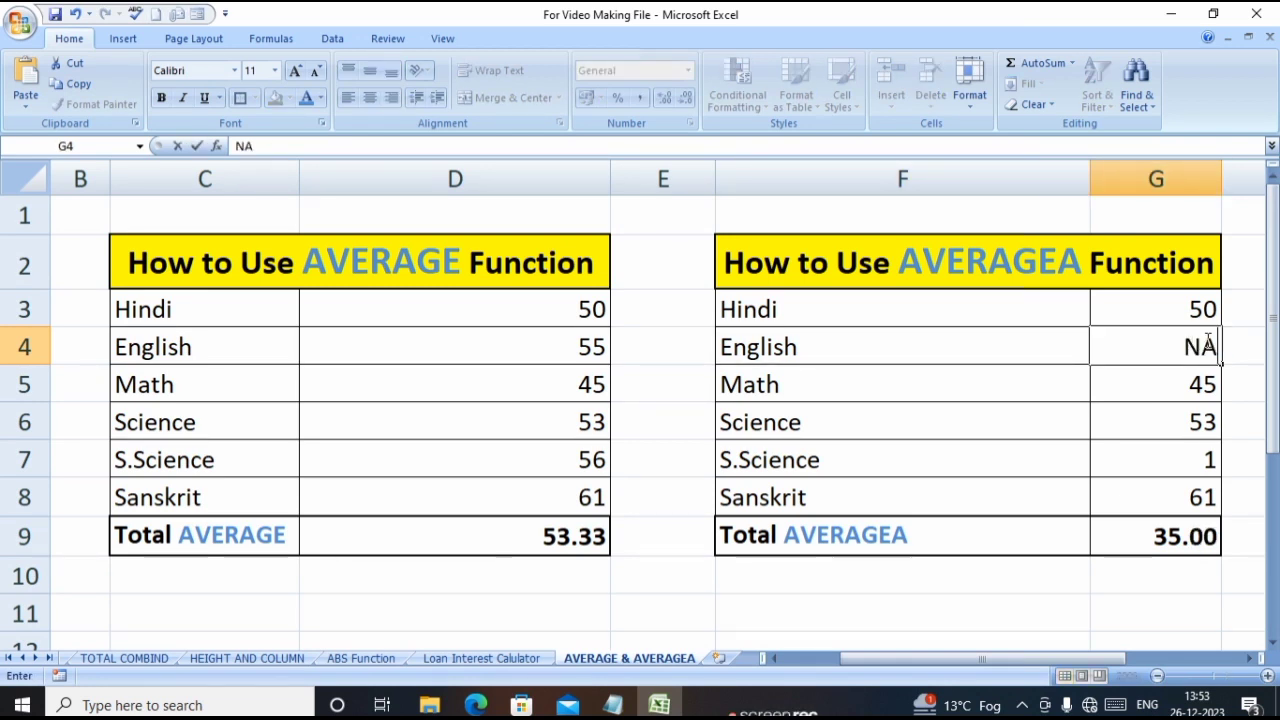
Enter the text NA as the S.Science mark in G7.
key("Down")
key("Down")
key("Down")
key("Down")
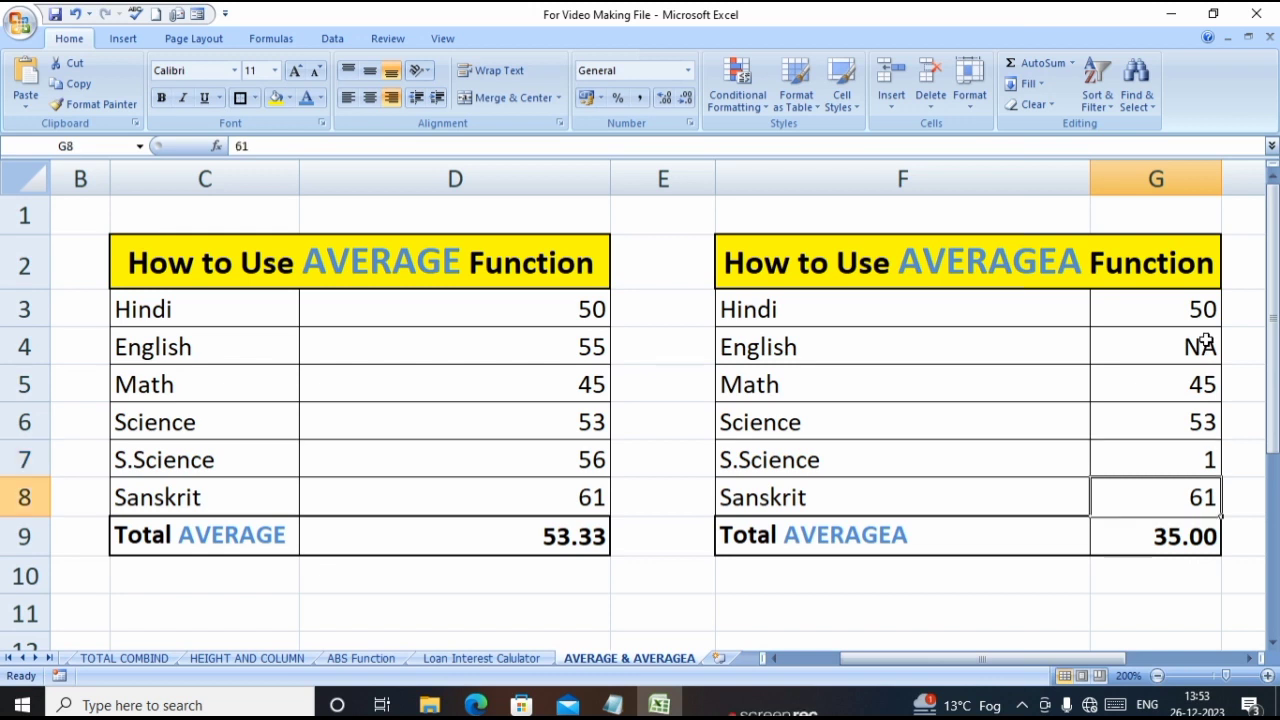
key("Up")
type("NA")
key("Down")
key("Down")
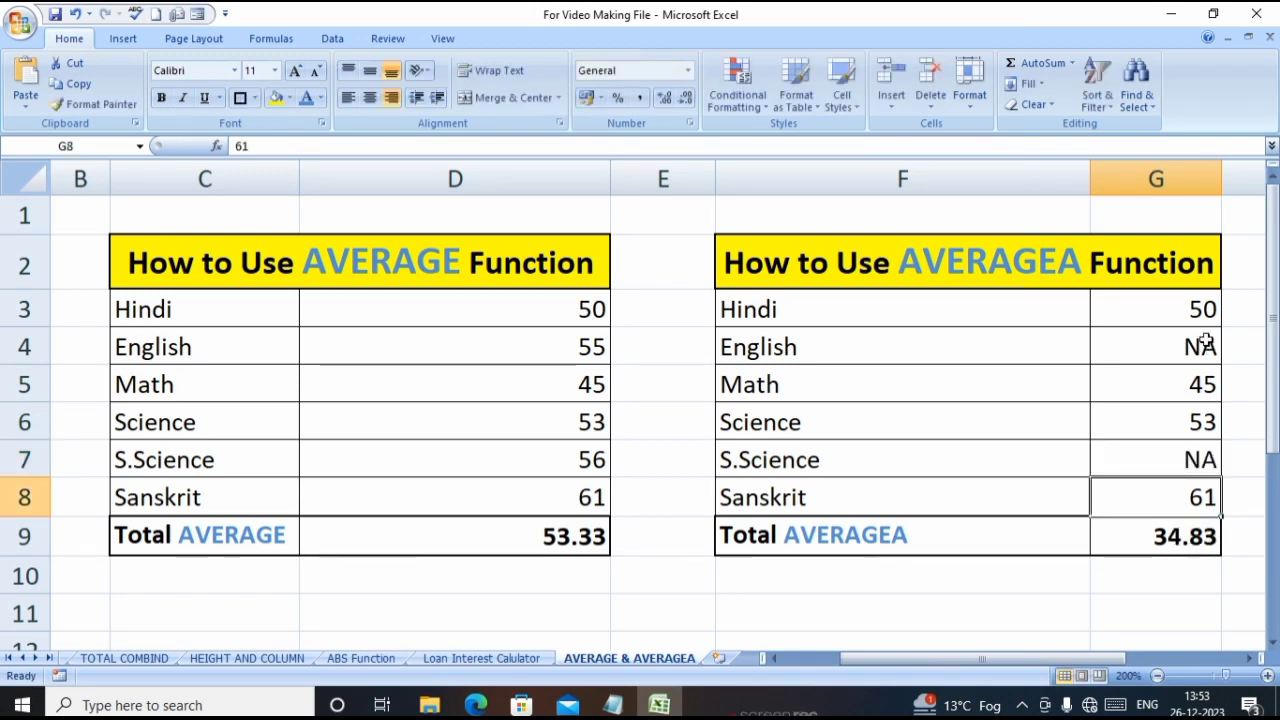
key("Up")
Review the AVERAGEA table's NA entry in G4 and the full marks range G3:G8 against the total in G9.
left_click(1169, 375)
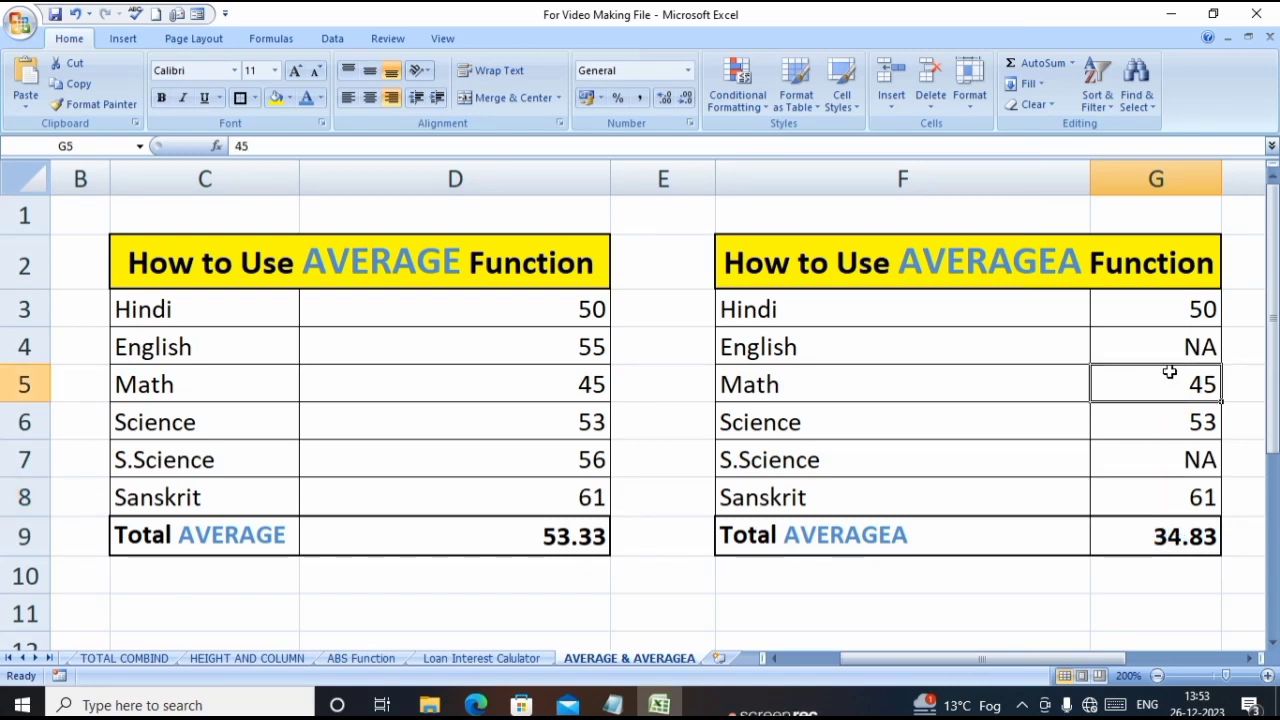
left_click(1184, 340)
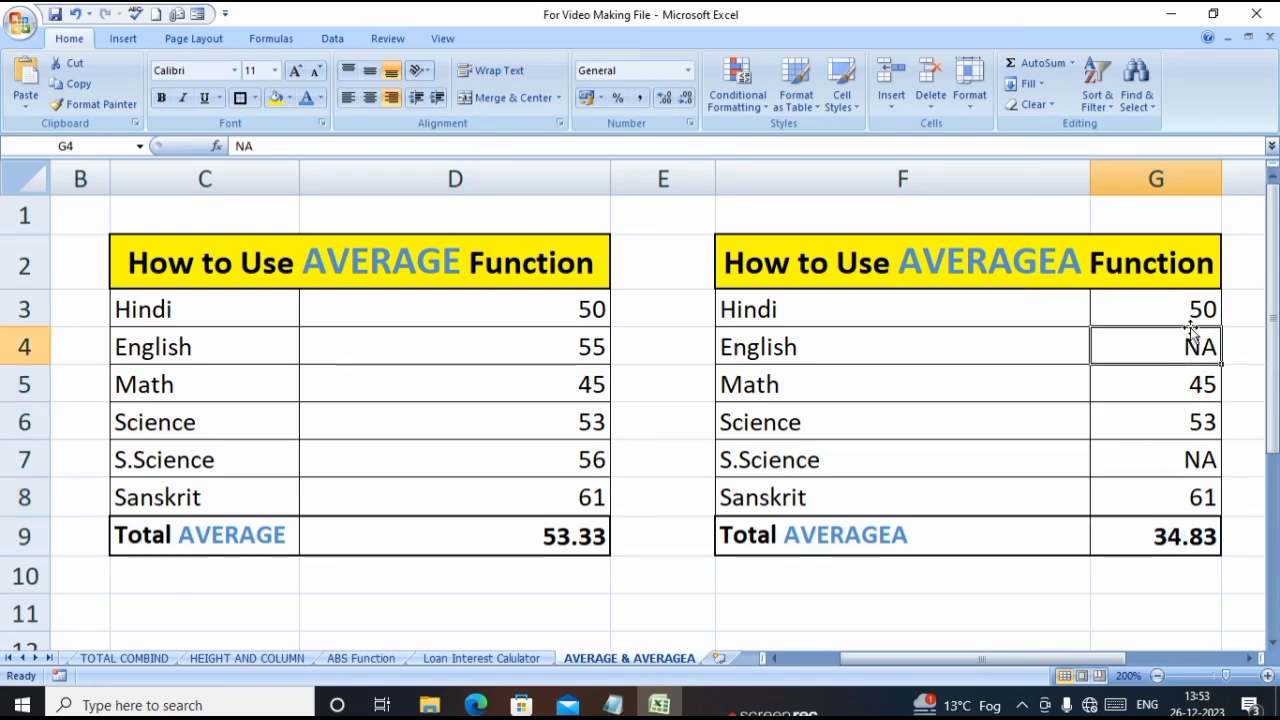
left_click(1190, 316)
key("shift+Down")
key("shift+Down")
key("shift+Down")
key("shift+Down")
key("shift+Down")
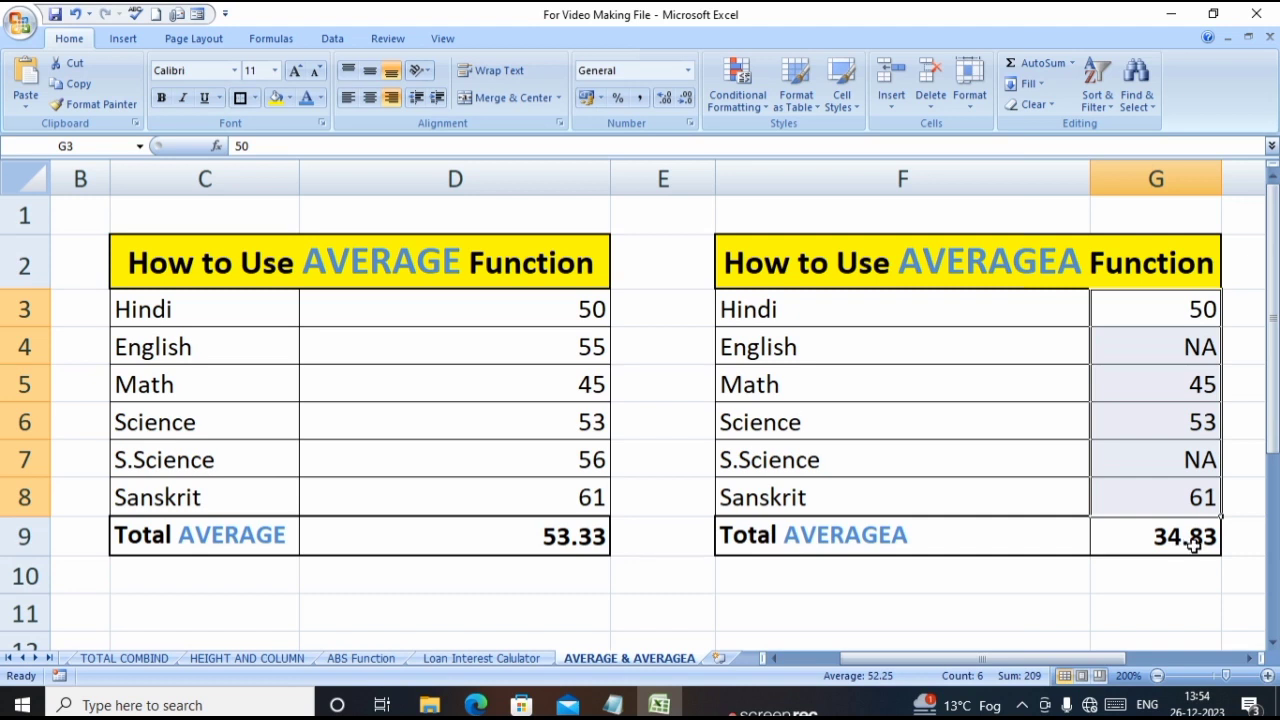
left_click(810, 421)
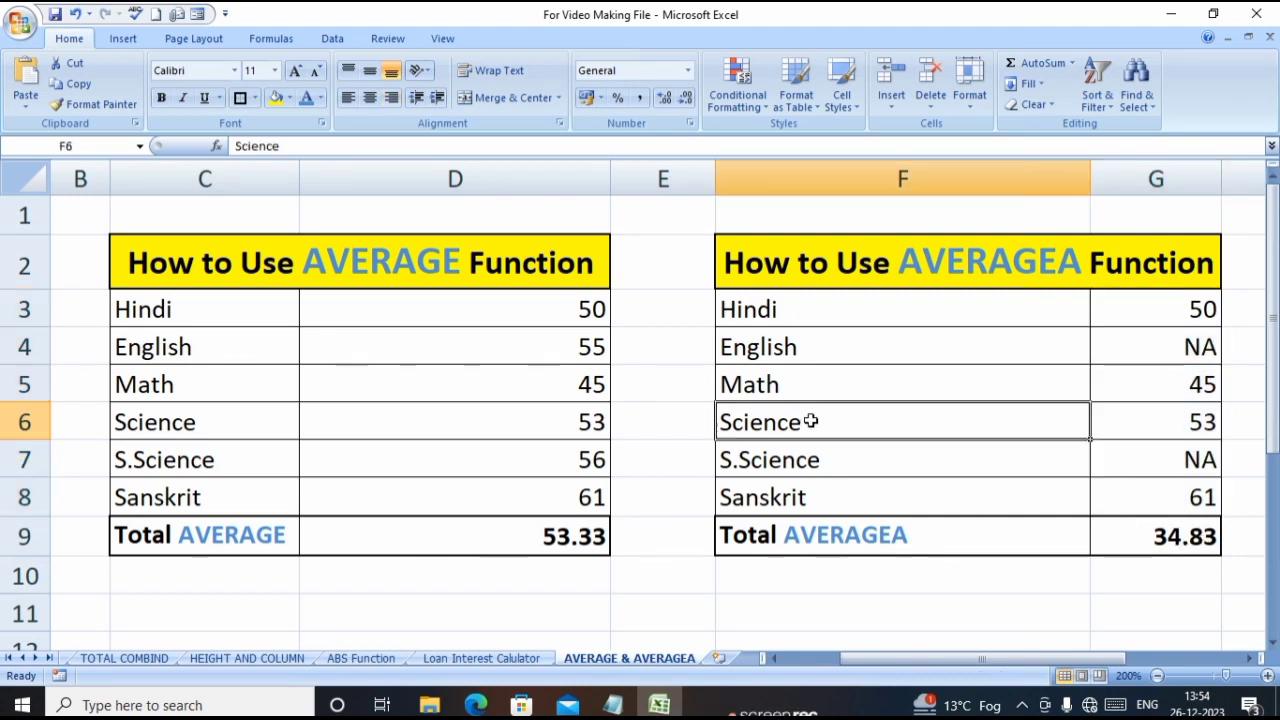
left_click(663, 366)
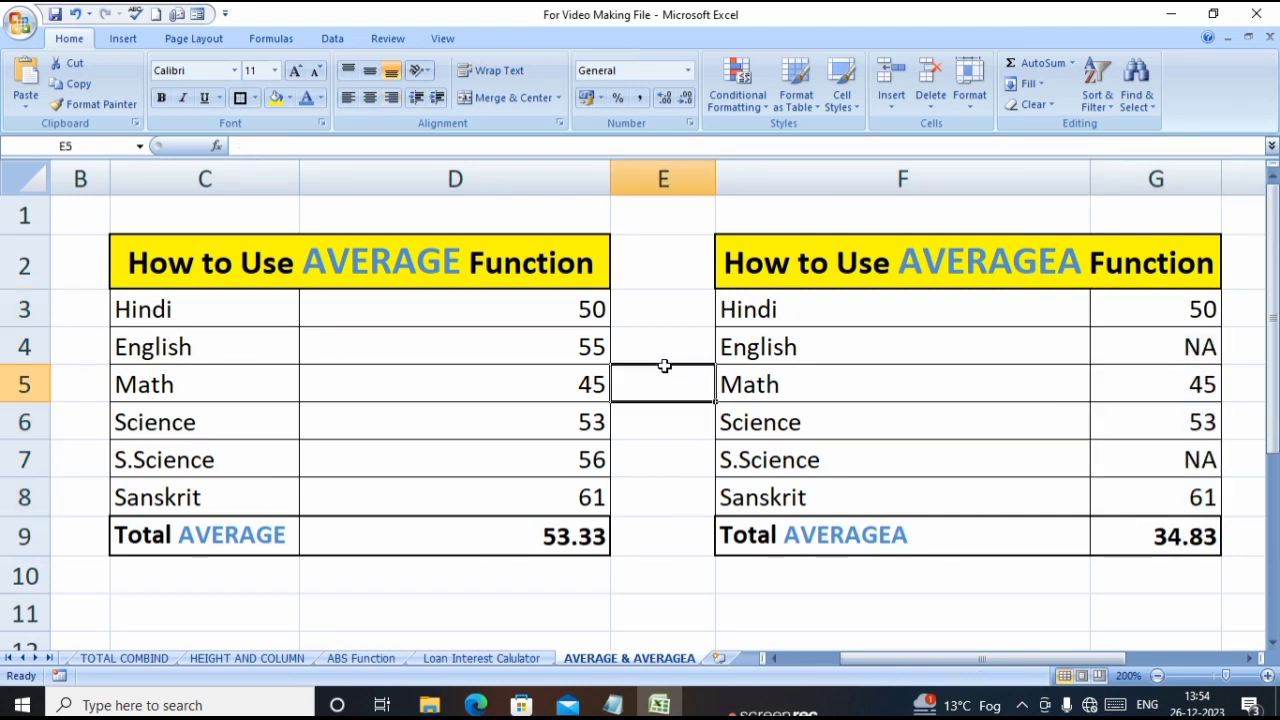
Save the workbook with both completed average tables.
left_click(388, 601)
key("ctrl+s")
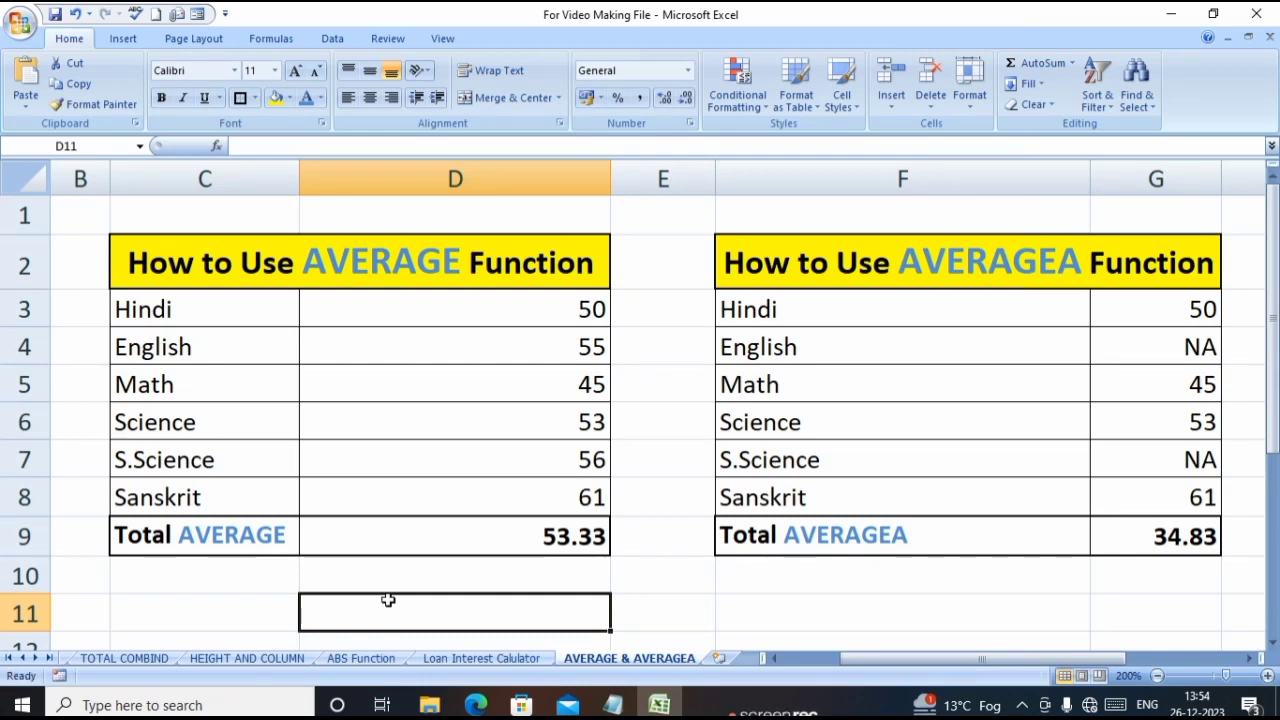
left_click(293, 533)
left_click(454, 428)
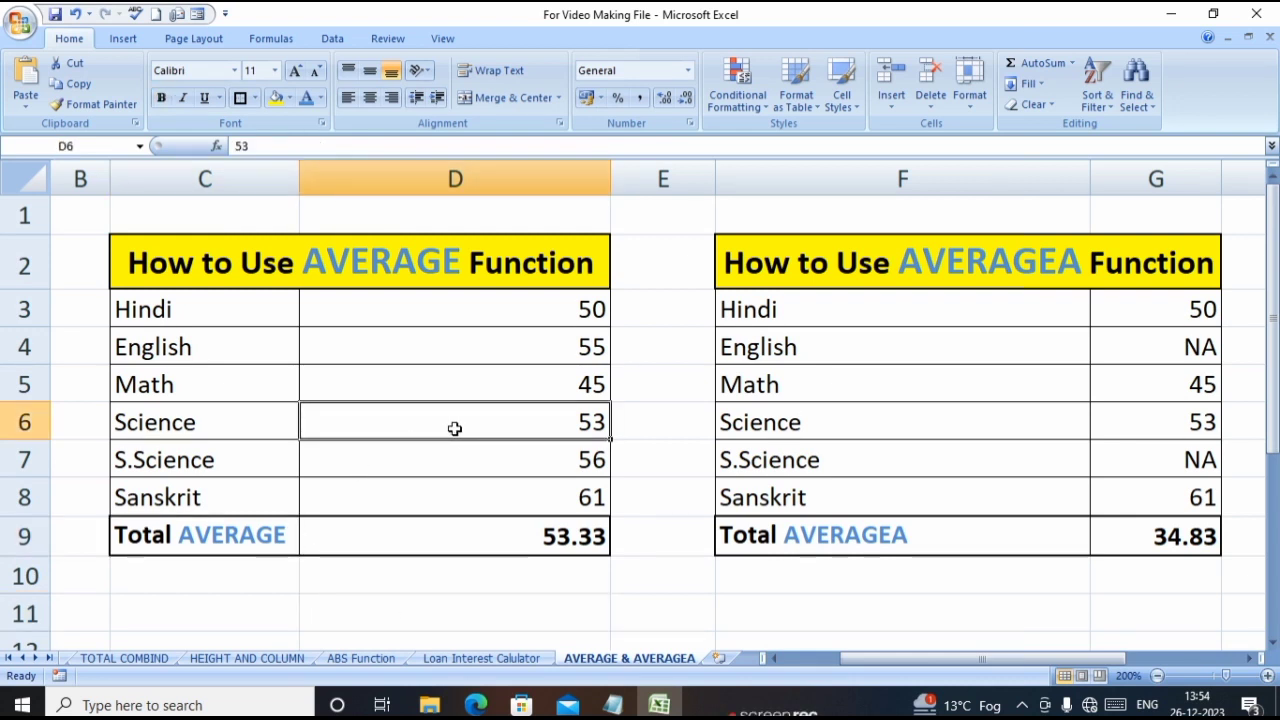